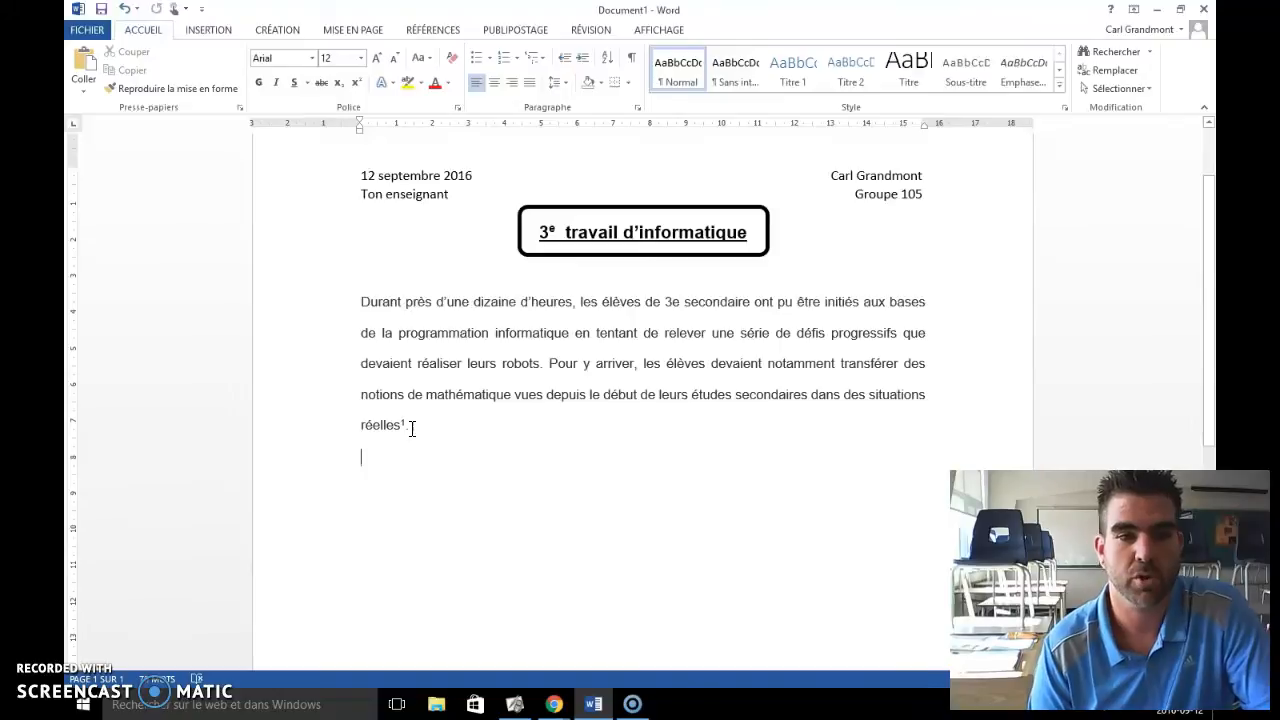
Step: Lay out the body paragraph beginning "Durant près d'une dizaine d'heures" in two columns
left_click(412, 430)
key("Return")
left_click_drag(398, 424, 369, 314)
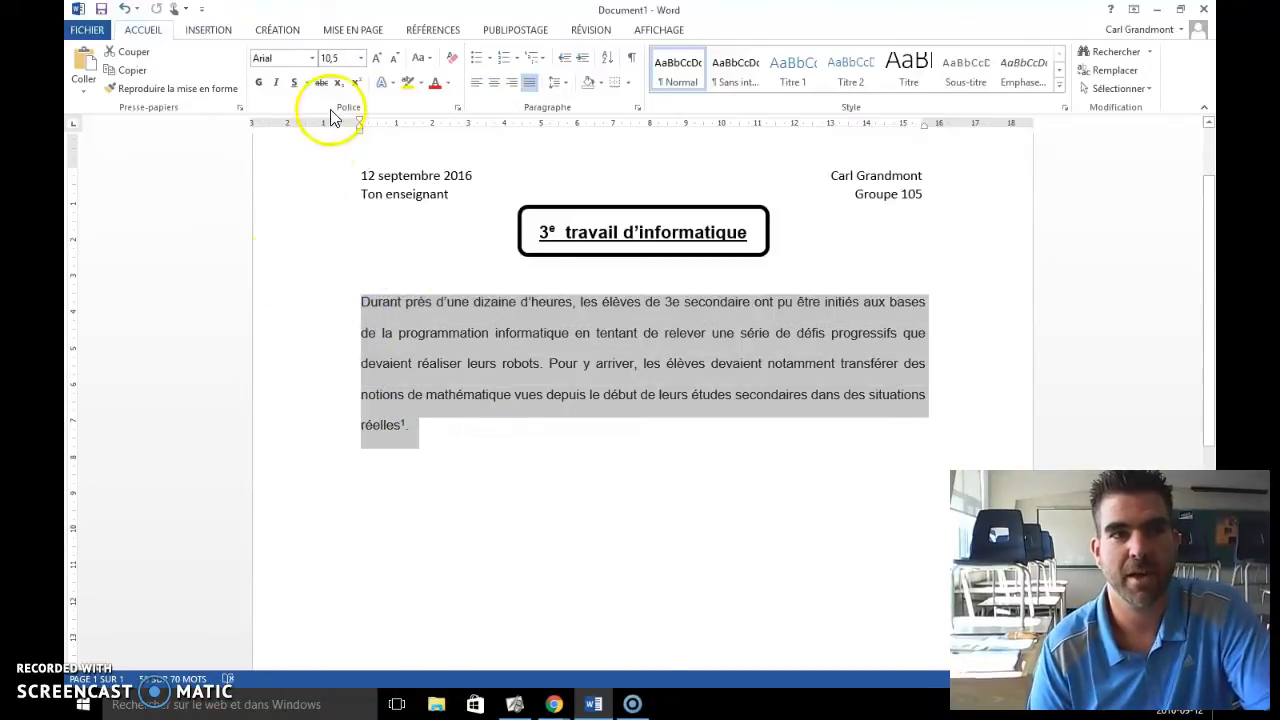
left_click(353, 30)
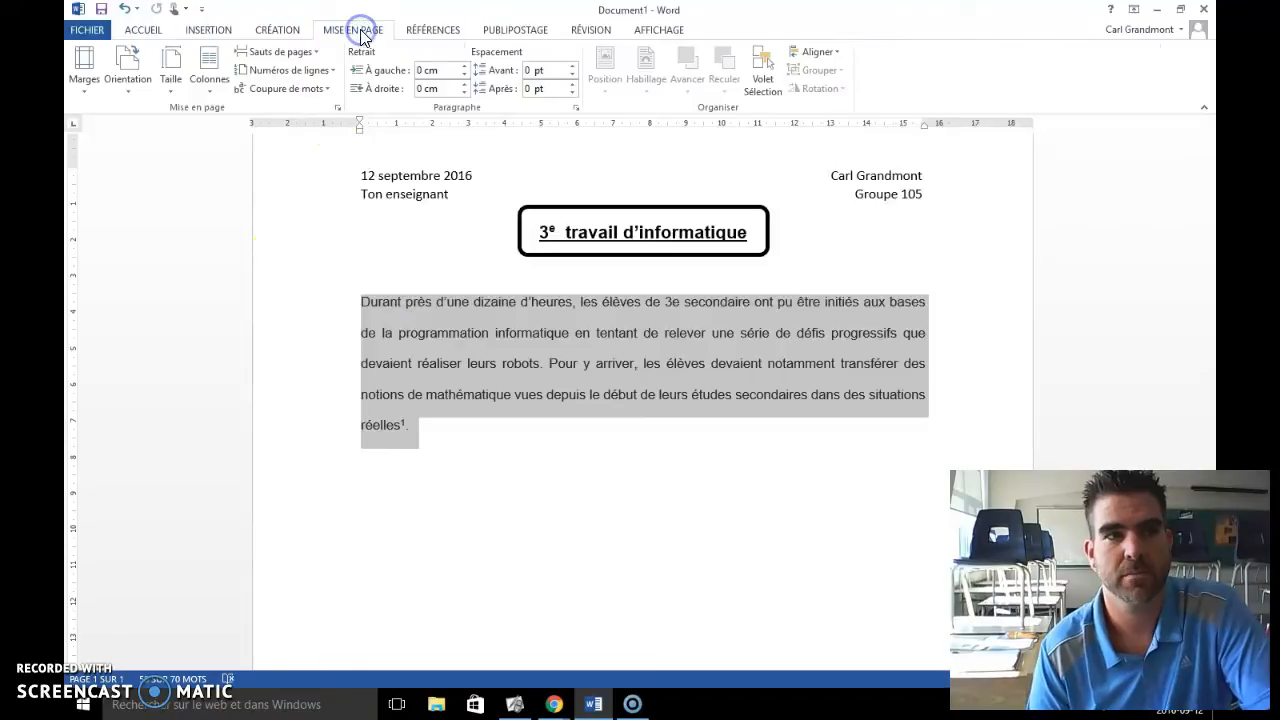
left_click(212, 92)
left_click(234, 158)
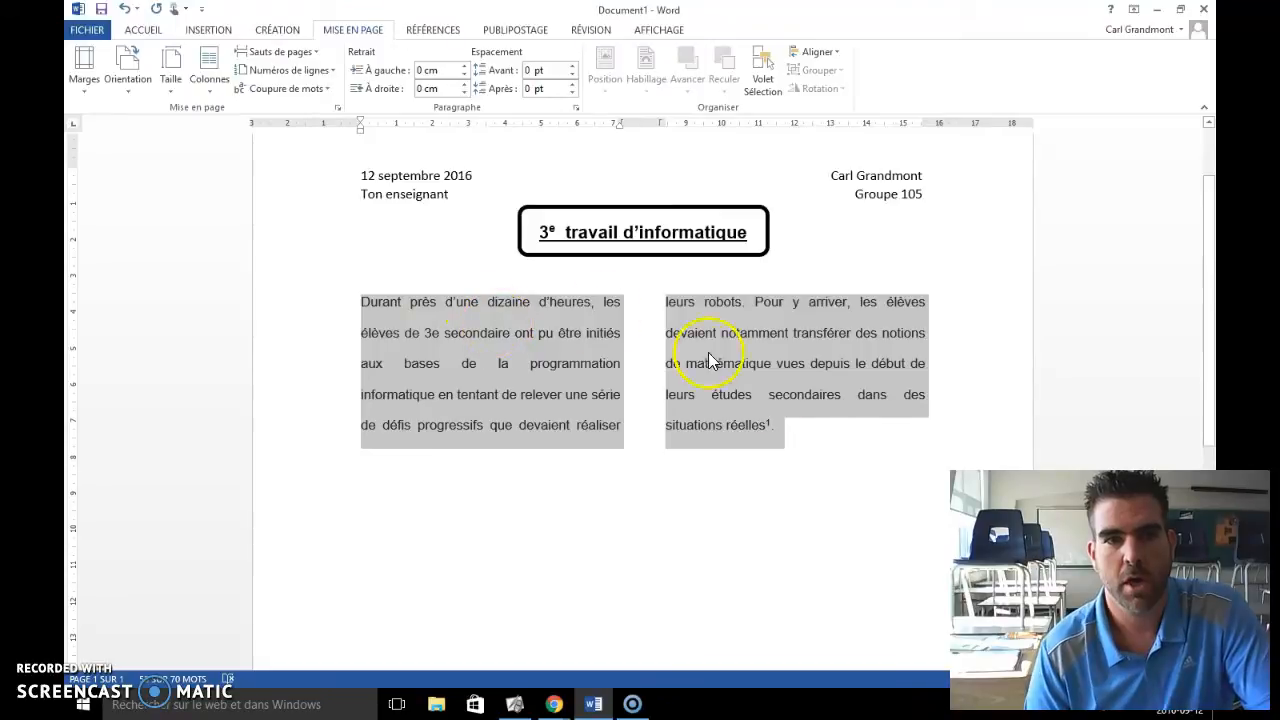
left_click(510, 588)
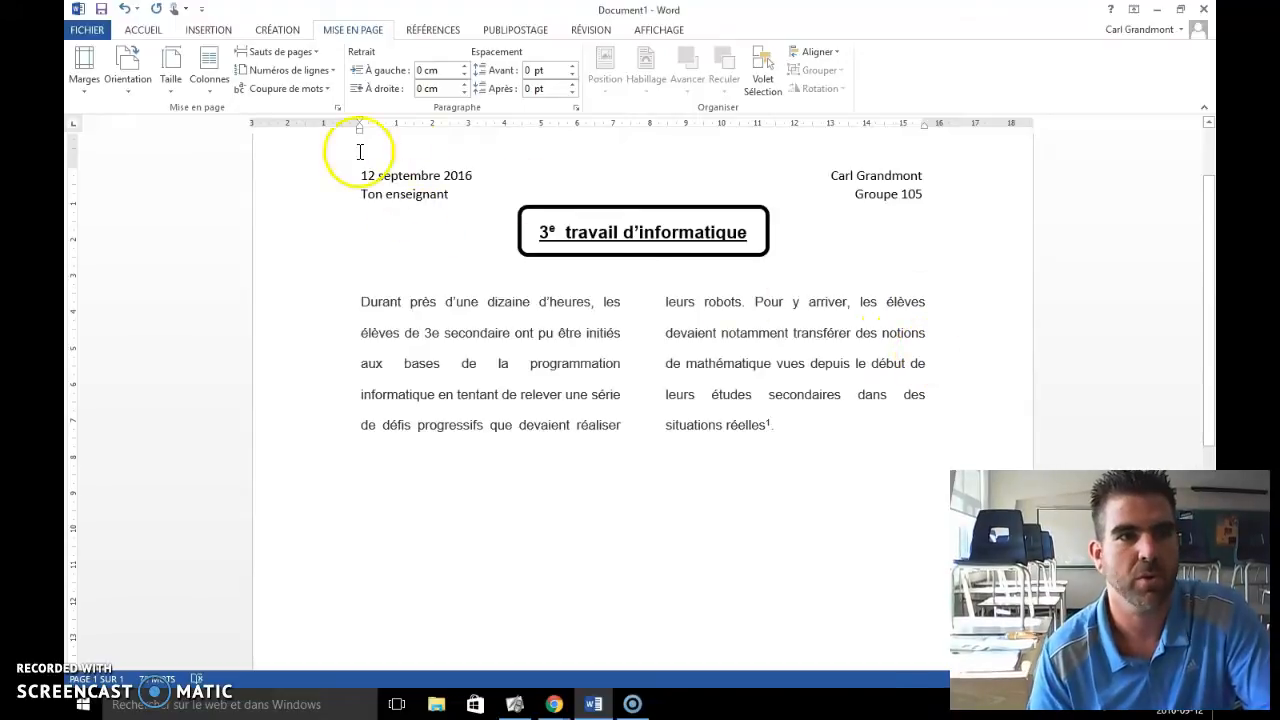
Step: Try left and right alignment on the two-column paragraph, finishing with justified alignment
left_click(147, 30)
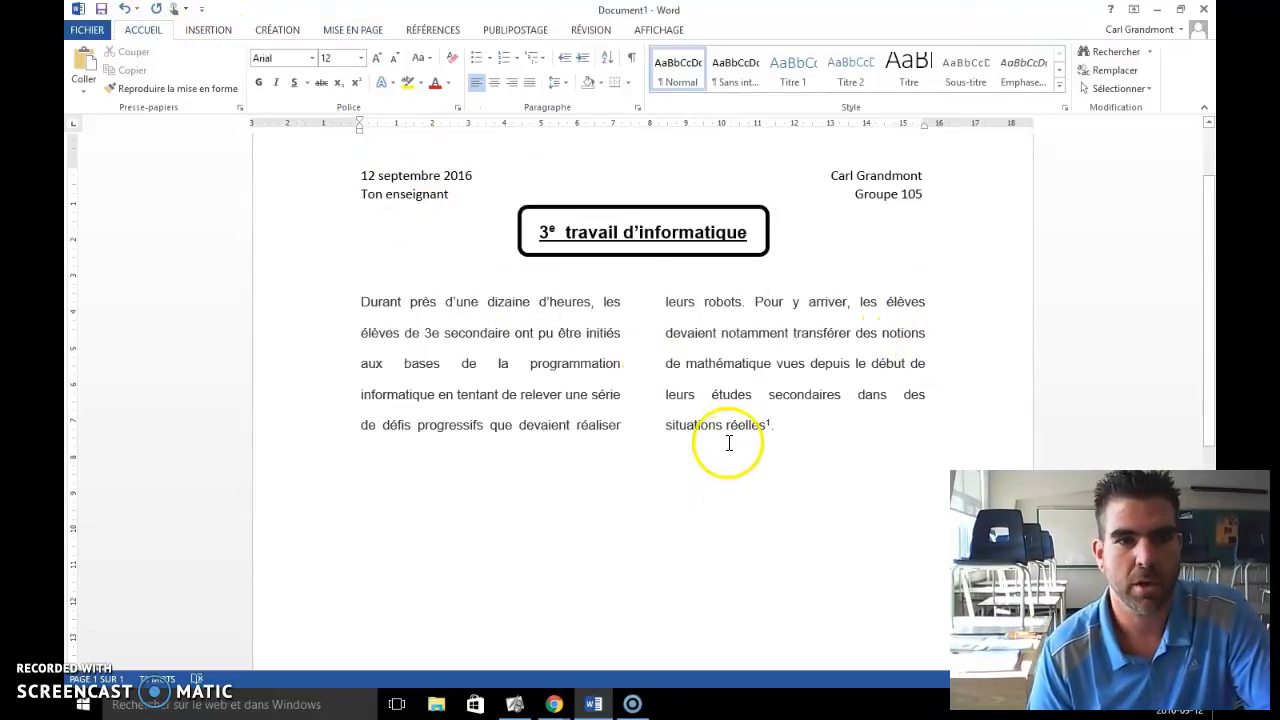
left_click_drag(785, 427, 354, 289)
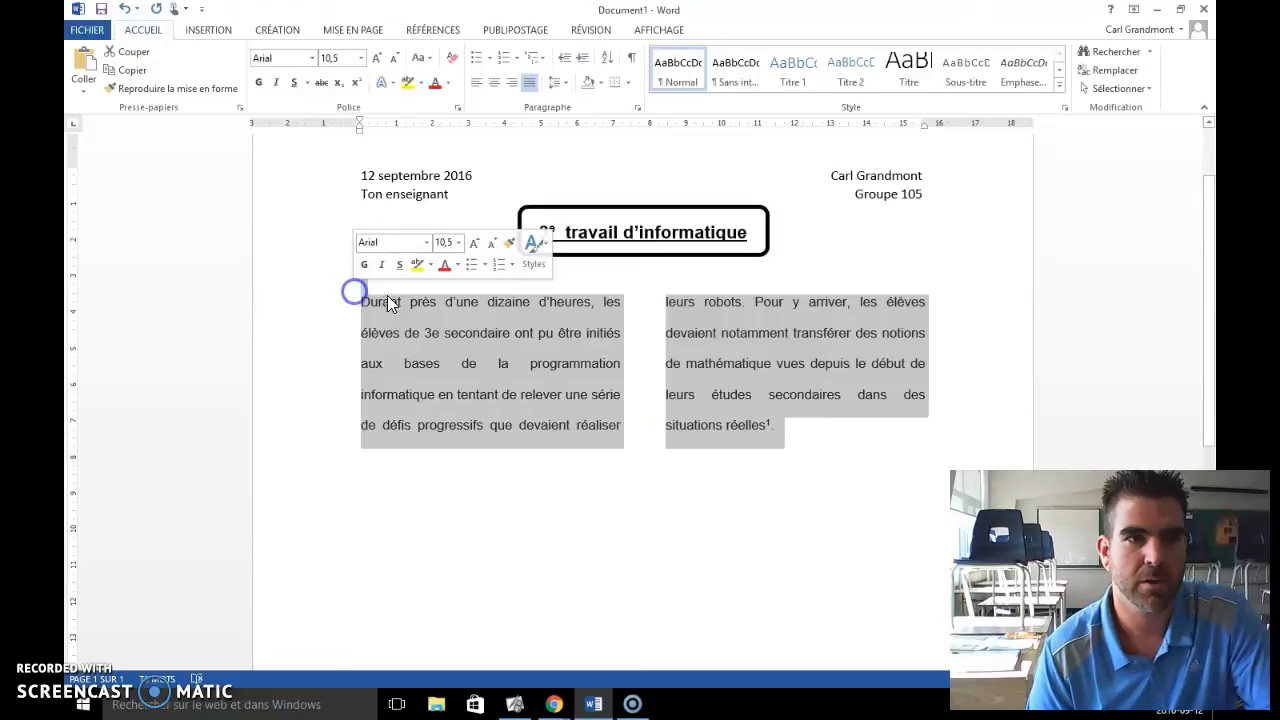
left_click(476, 84)
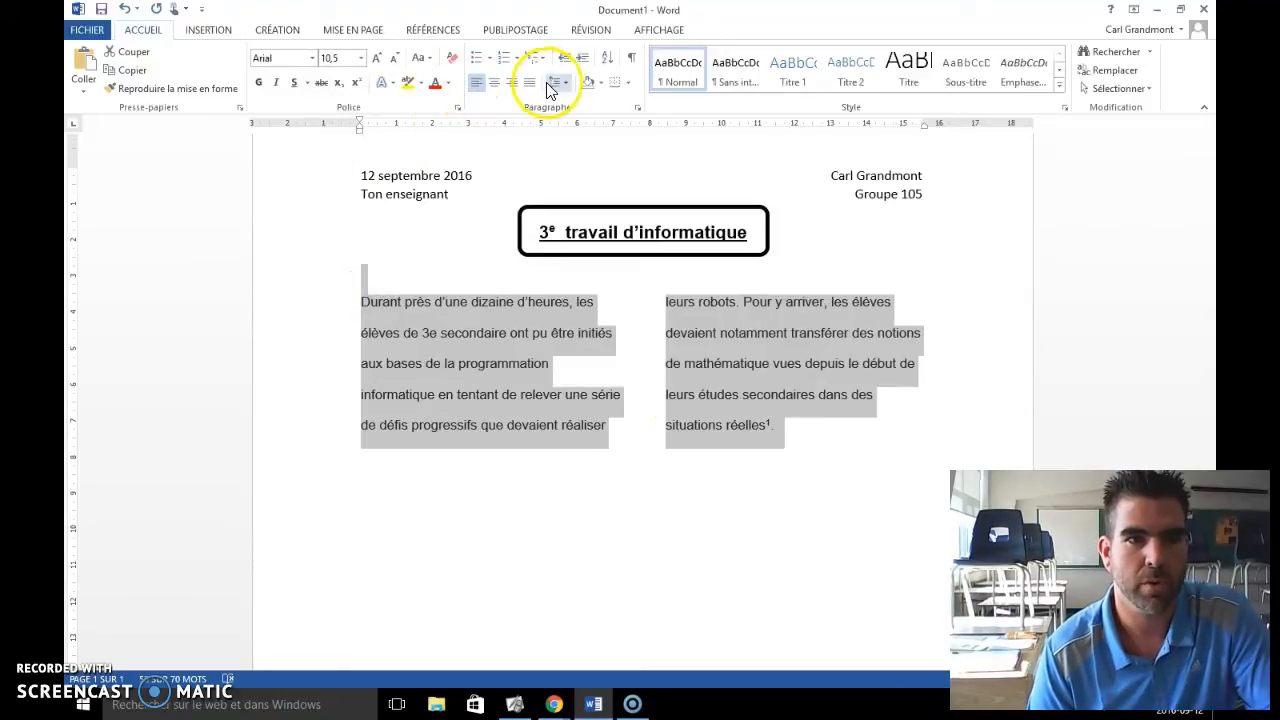
left_click(513, 87)
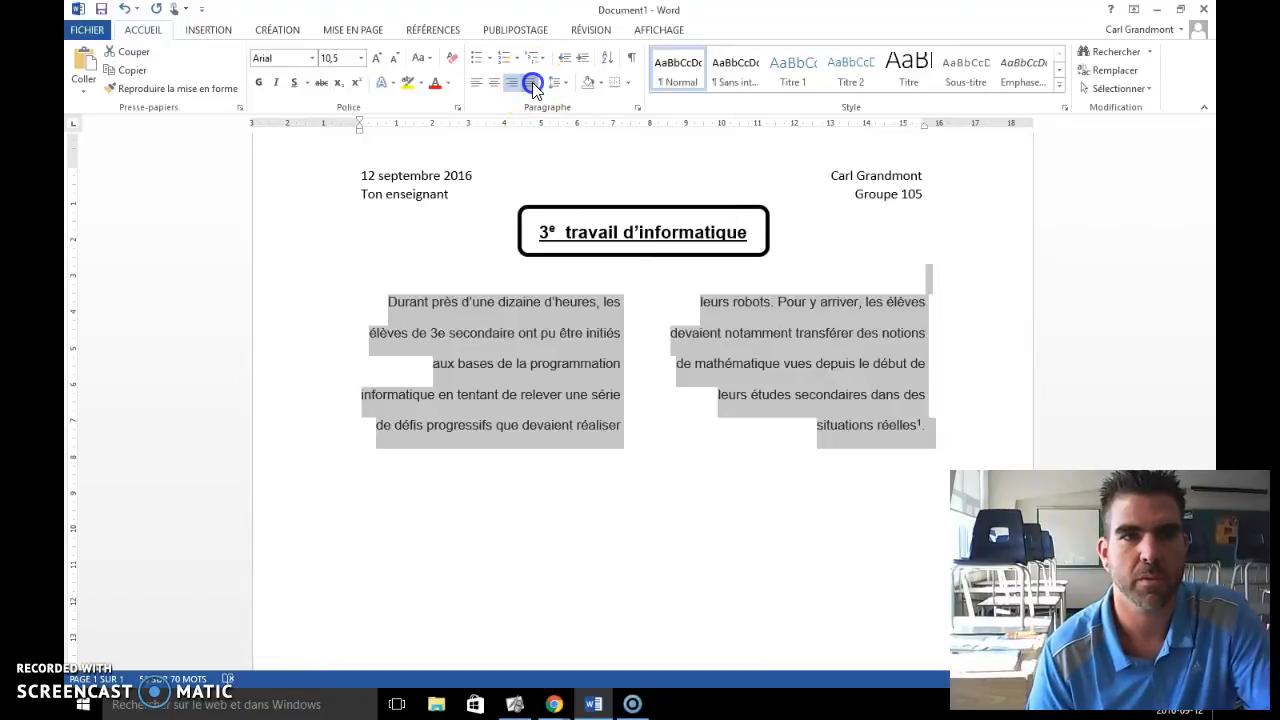
left_click(531, 84)
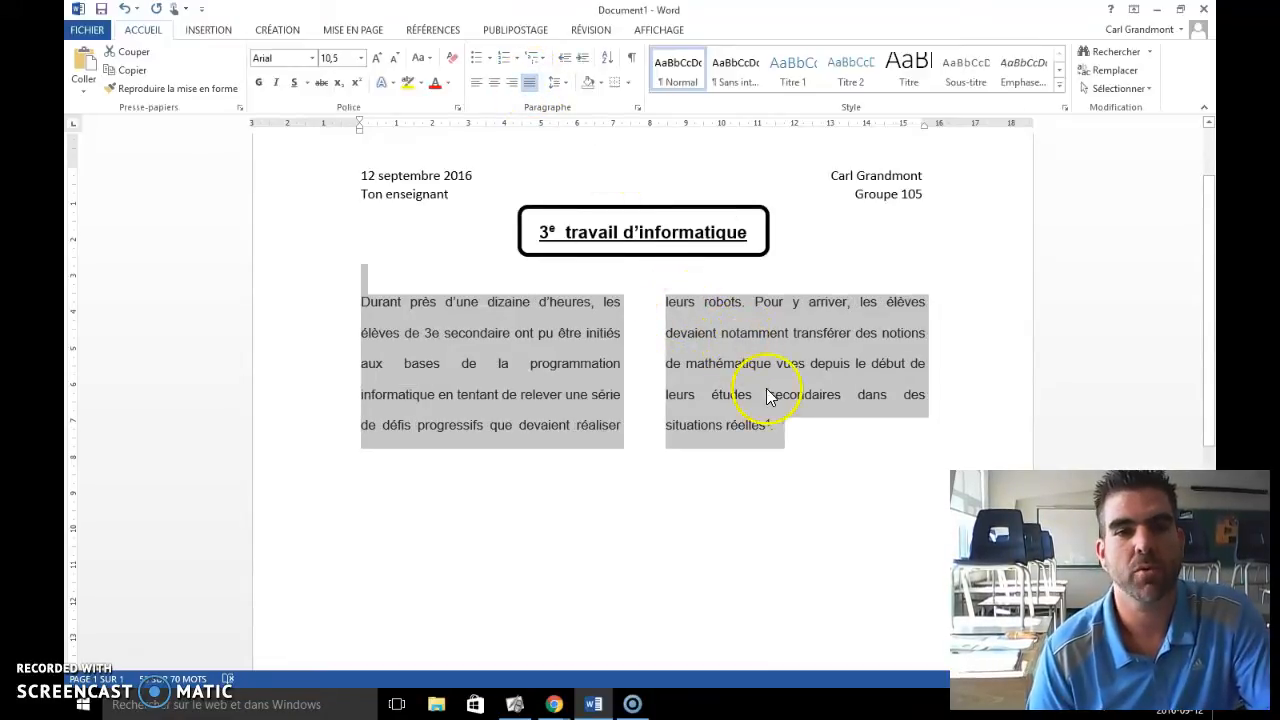
Step: Undo the alignment changes and the two-column layout of the body paragraph
left_click(124, 10)
left_click(124, 10)
left_click(124, 10)
left_click(124, 10)
left_click(124, 10)
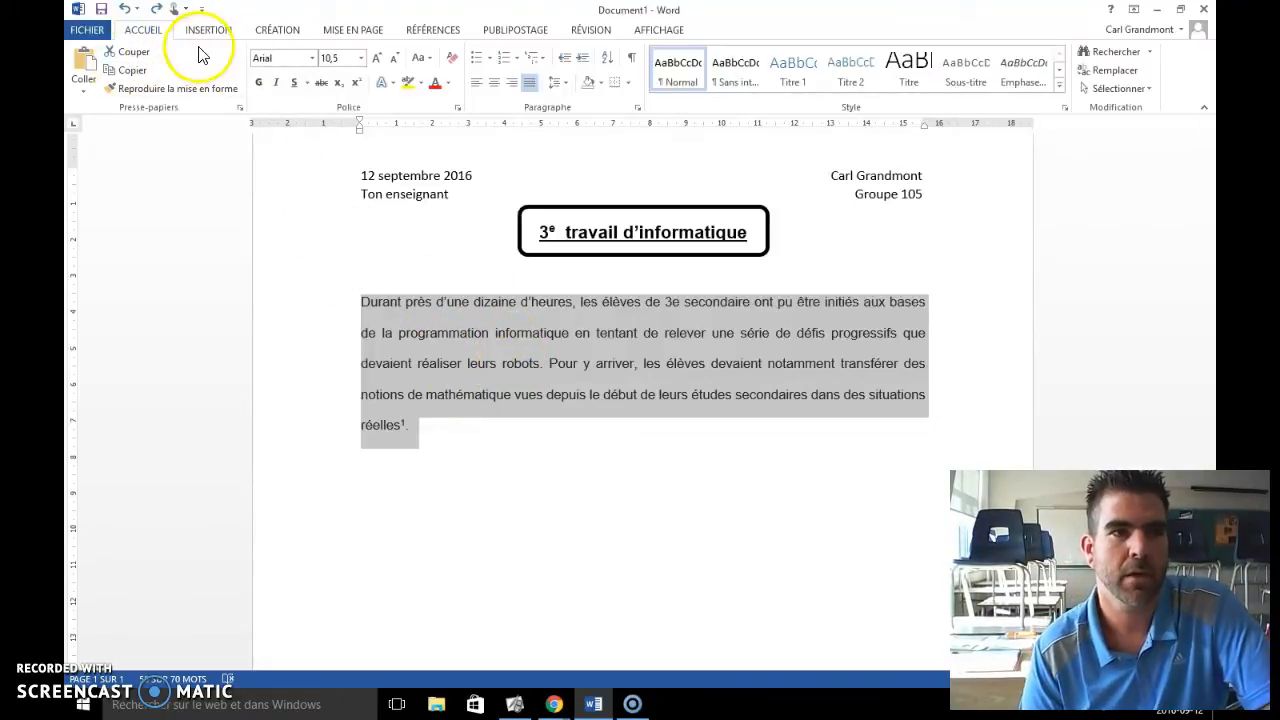
Step: Lay out the selected body paragraph in three equal columns with a separator line between them
left_click(285, 31)
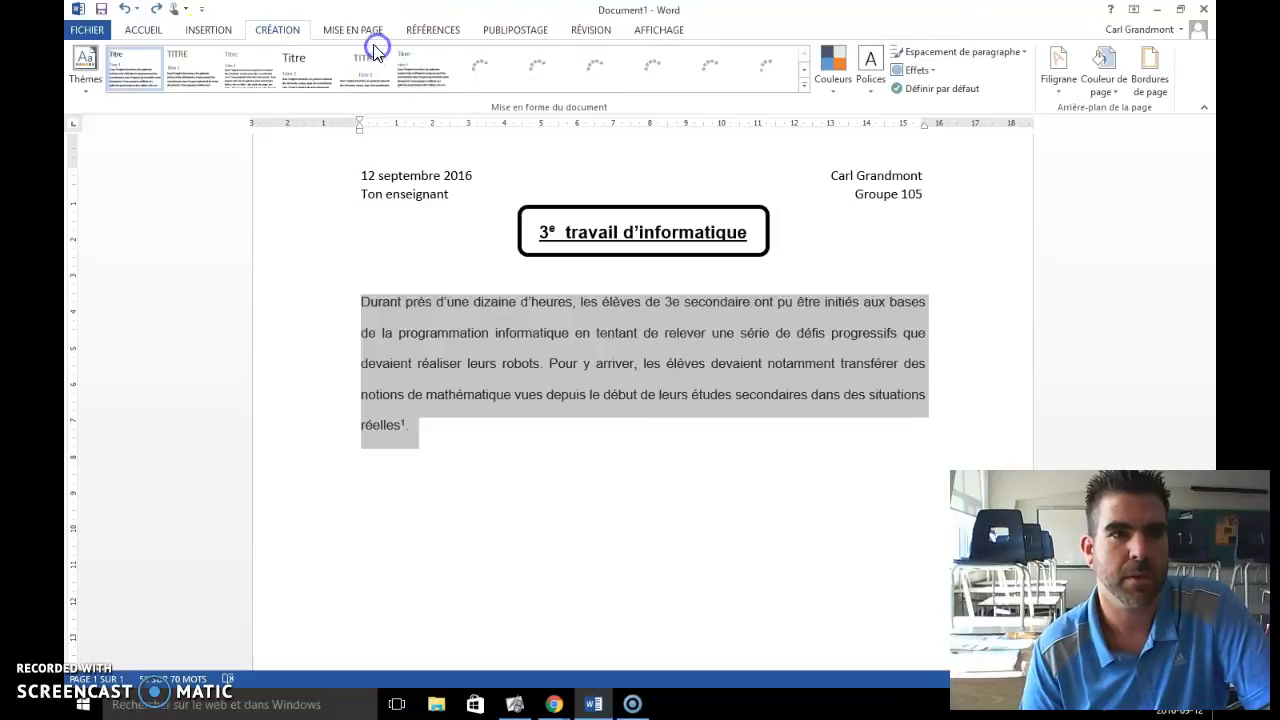
left_click(353, 30)
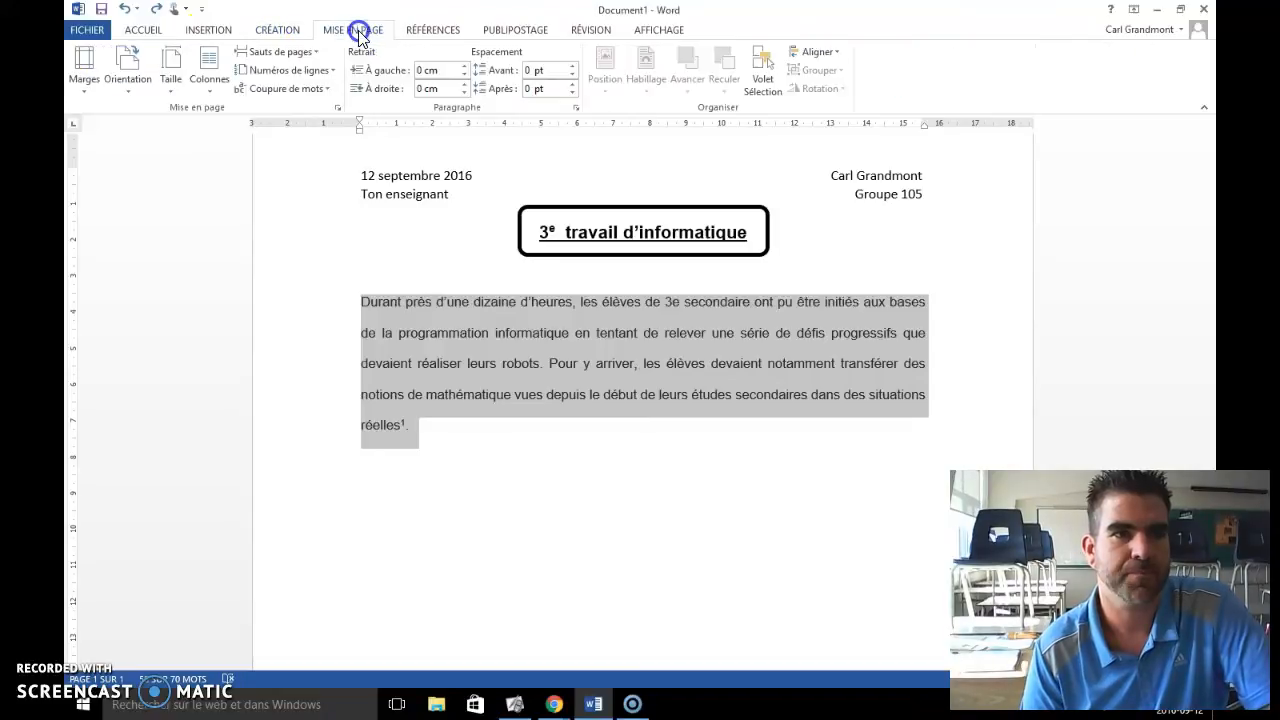
left_click(215, 86)
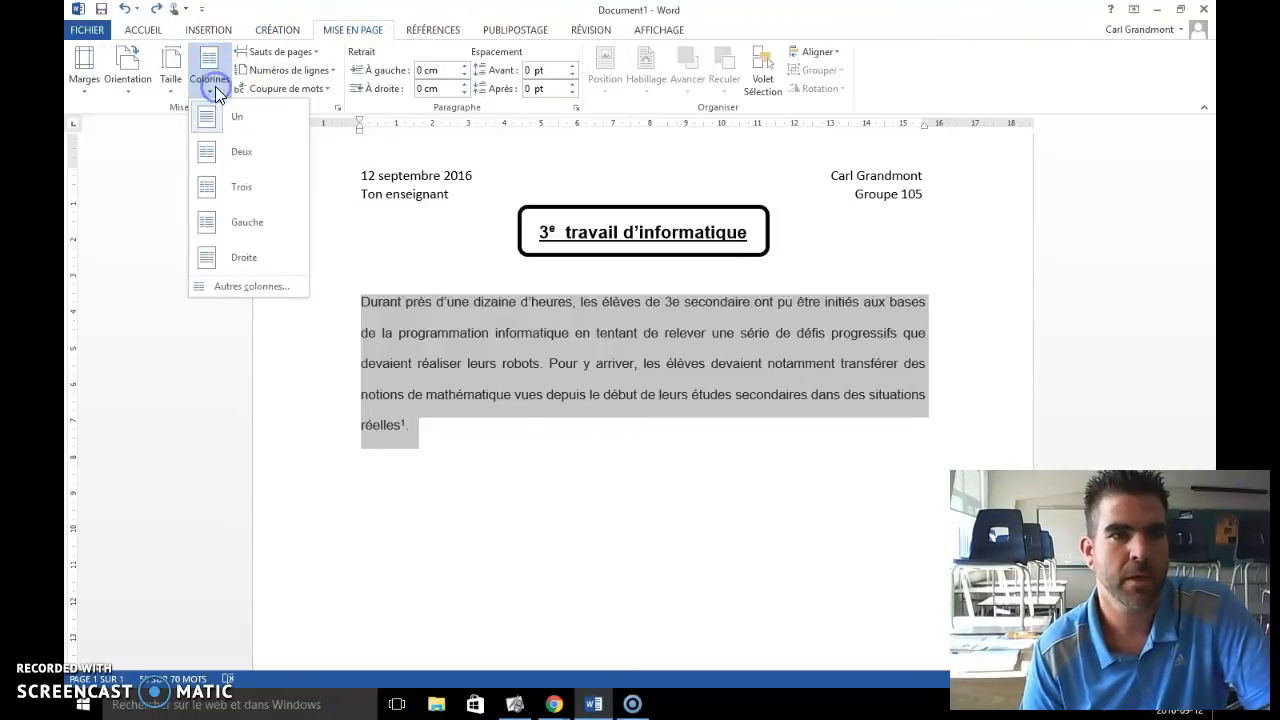
left_click(238, 286)
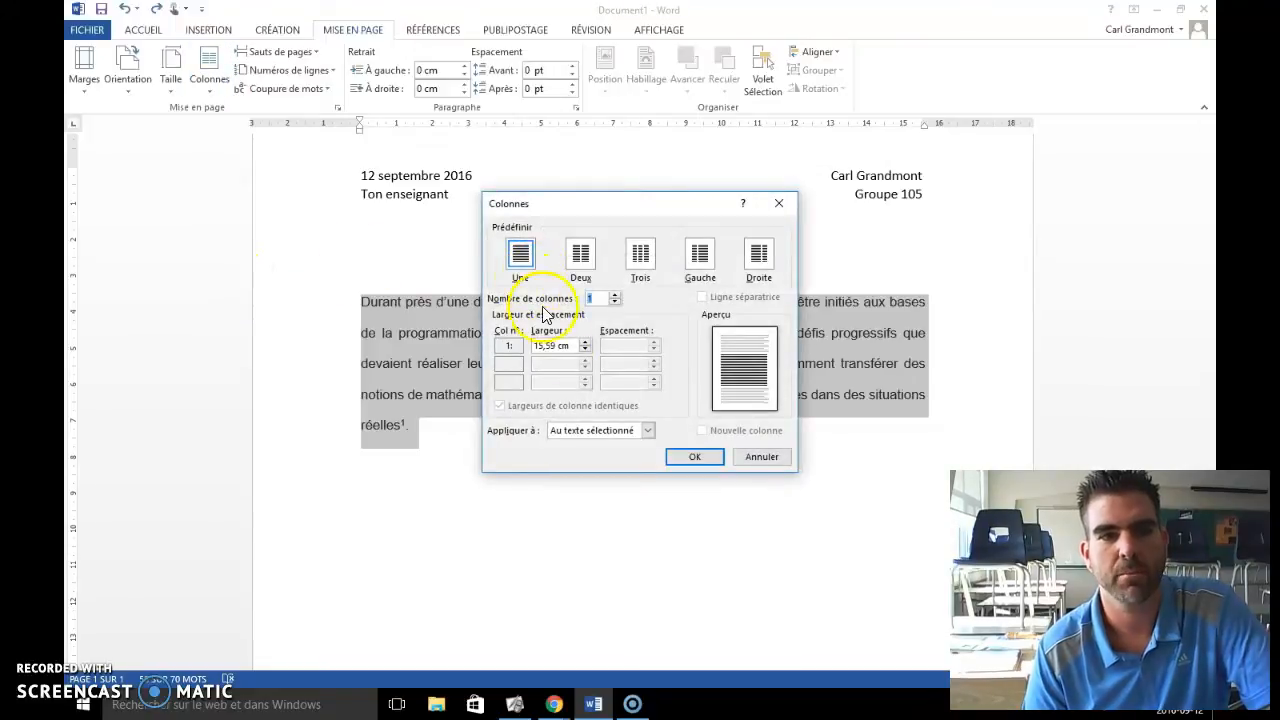
left_click(640, 258)
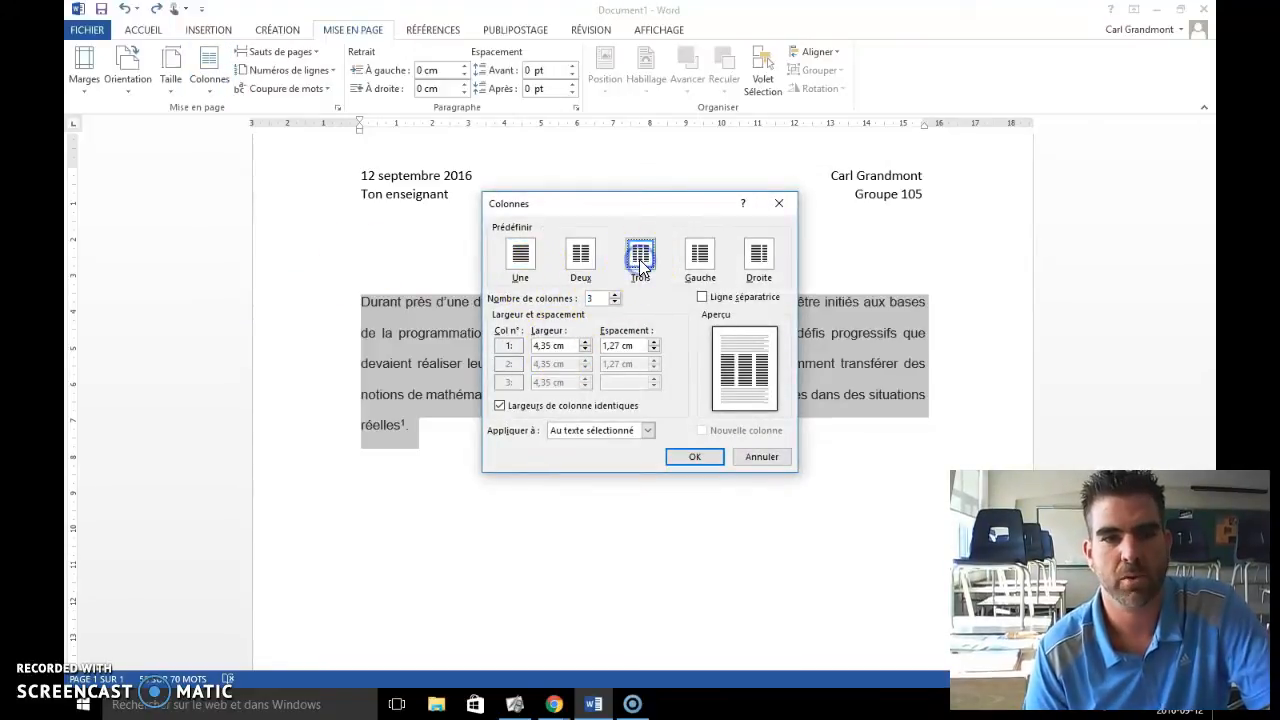
left_click(703, 300)
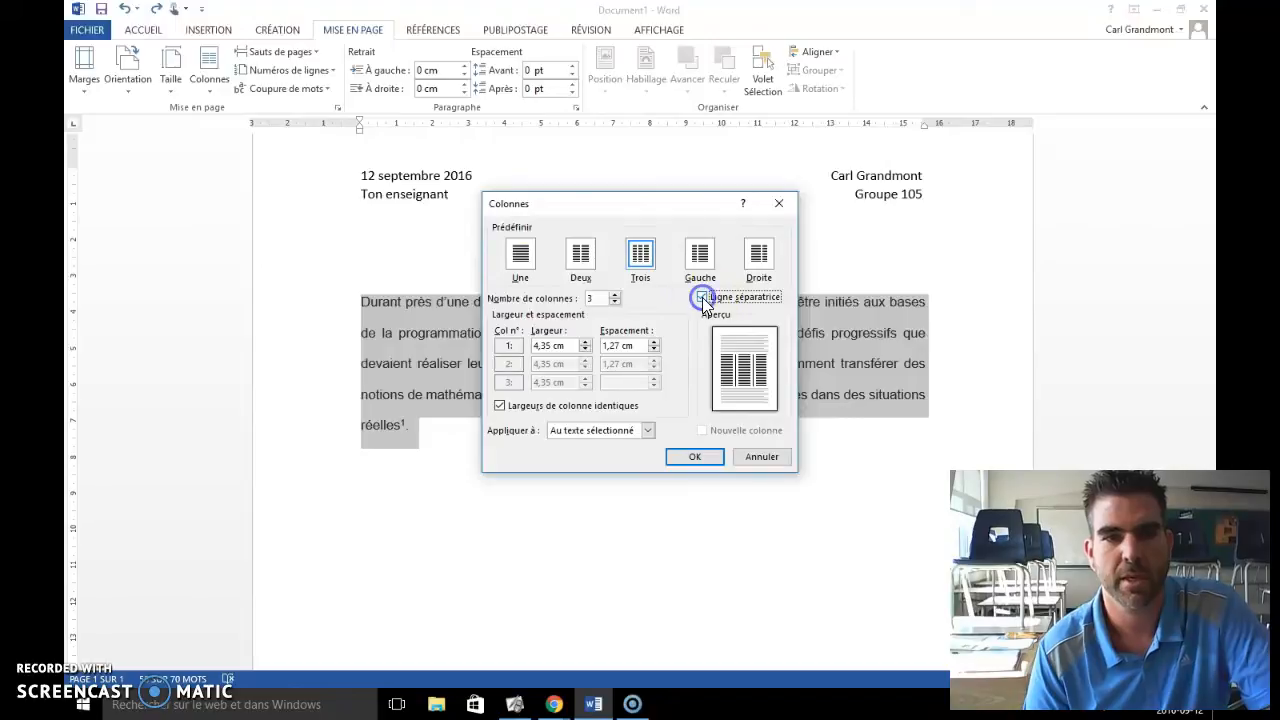
left_click(697, 457)
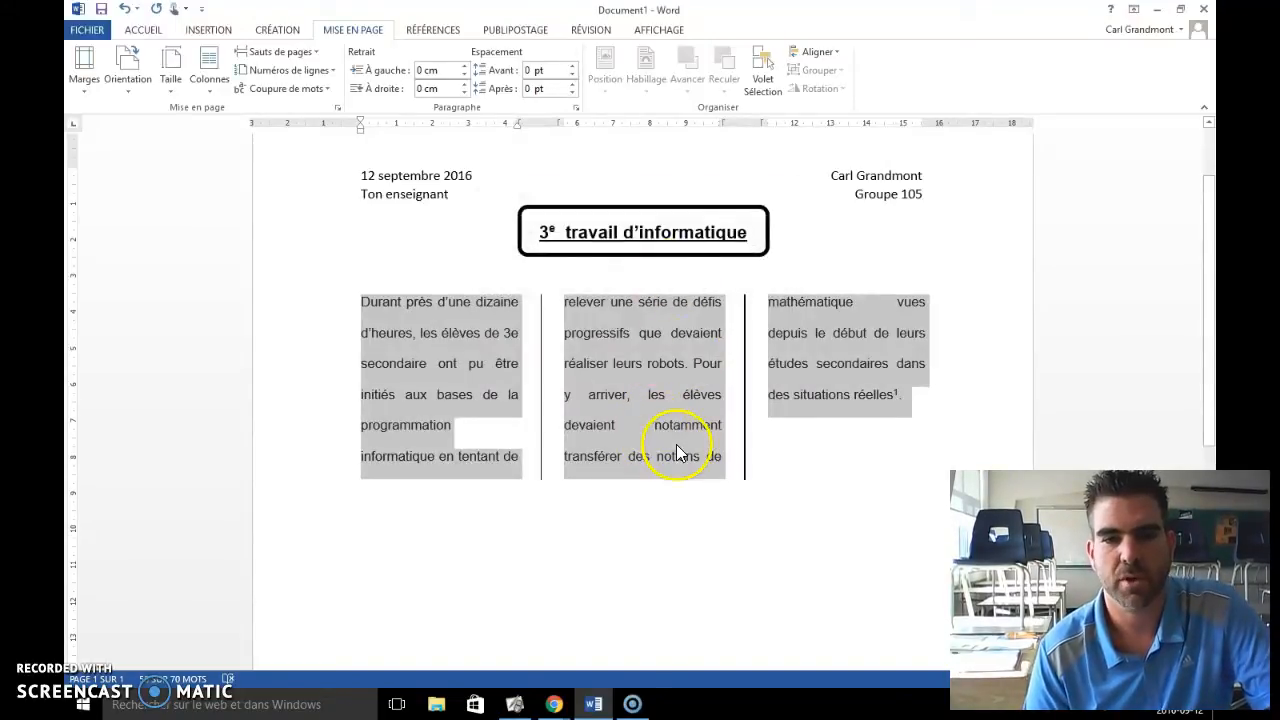
scroll(674, 448, "down", 1)
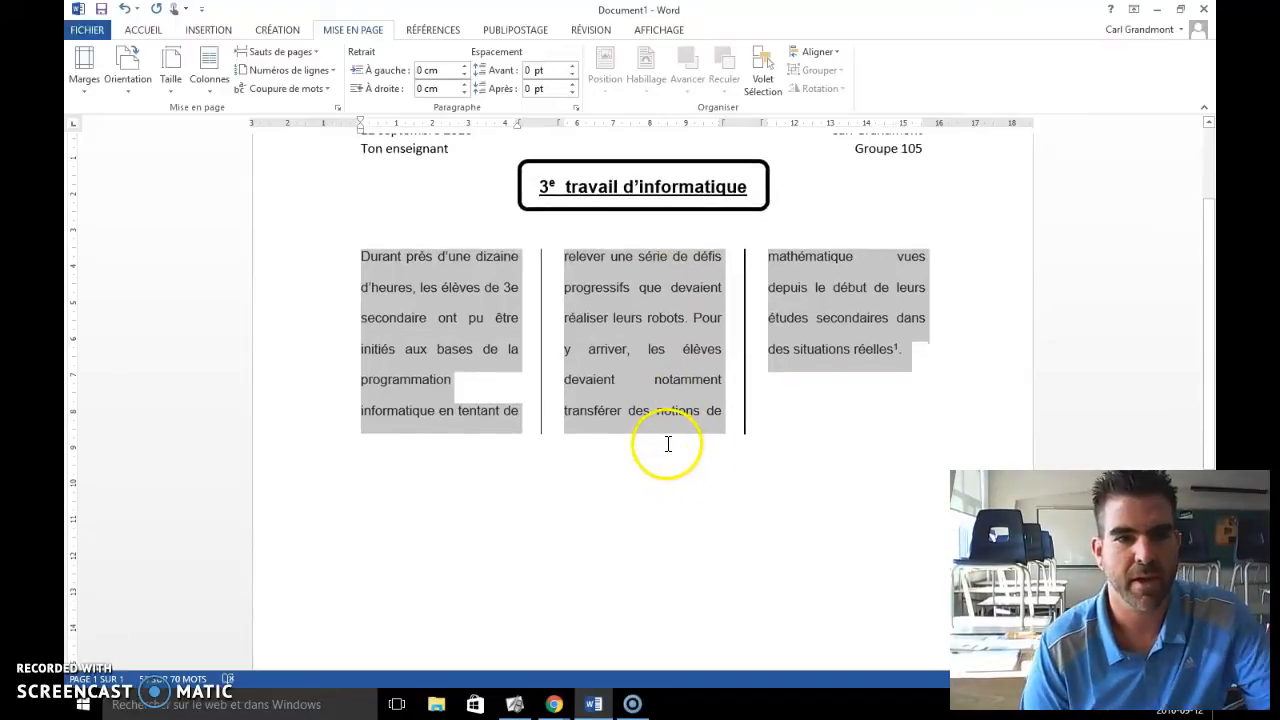
Step: Try entering filler text on the line below the three columns and delete it
left_click(732, 473)
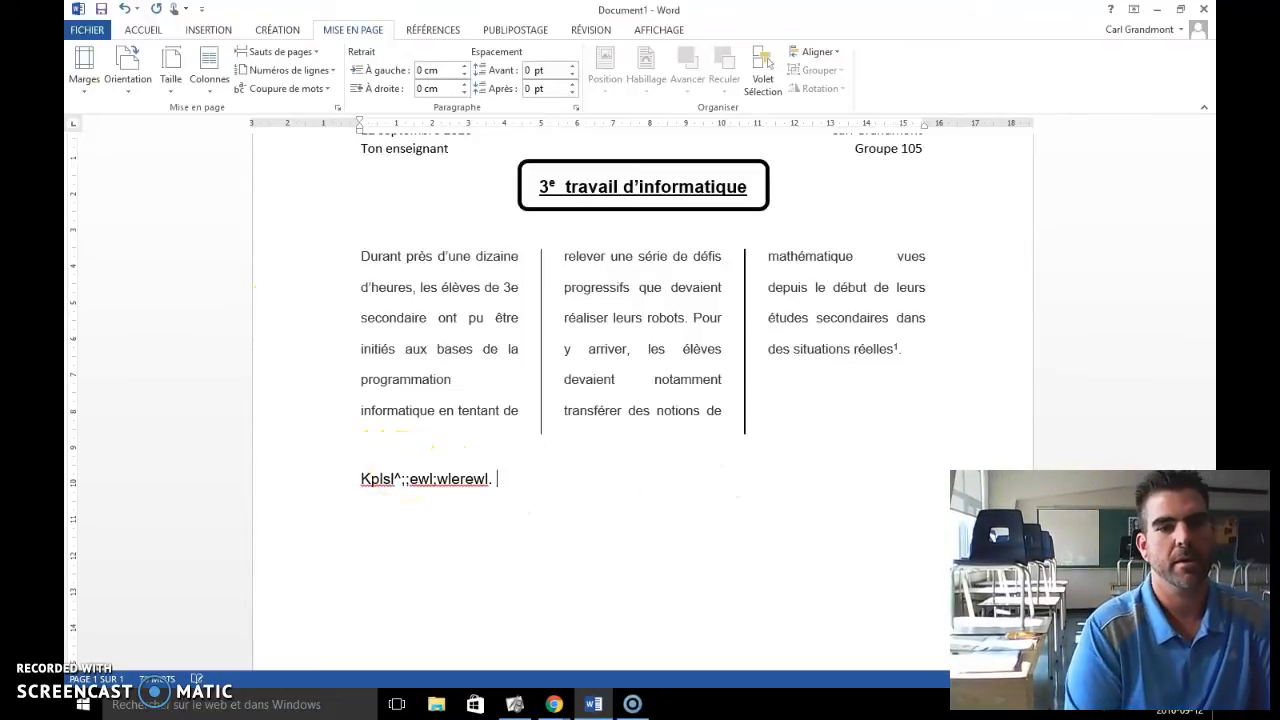
left_click_drag(571, 477, 389, 485)
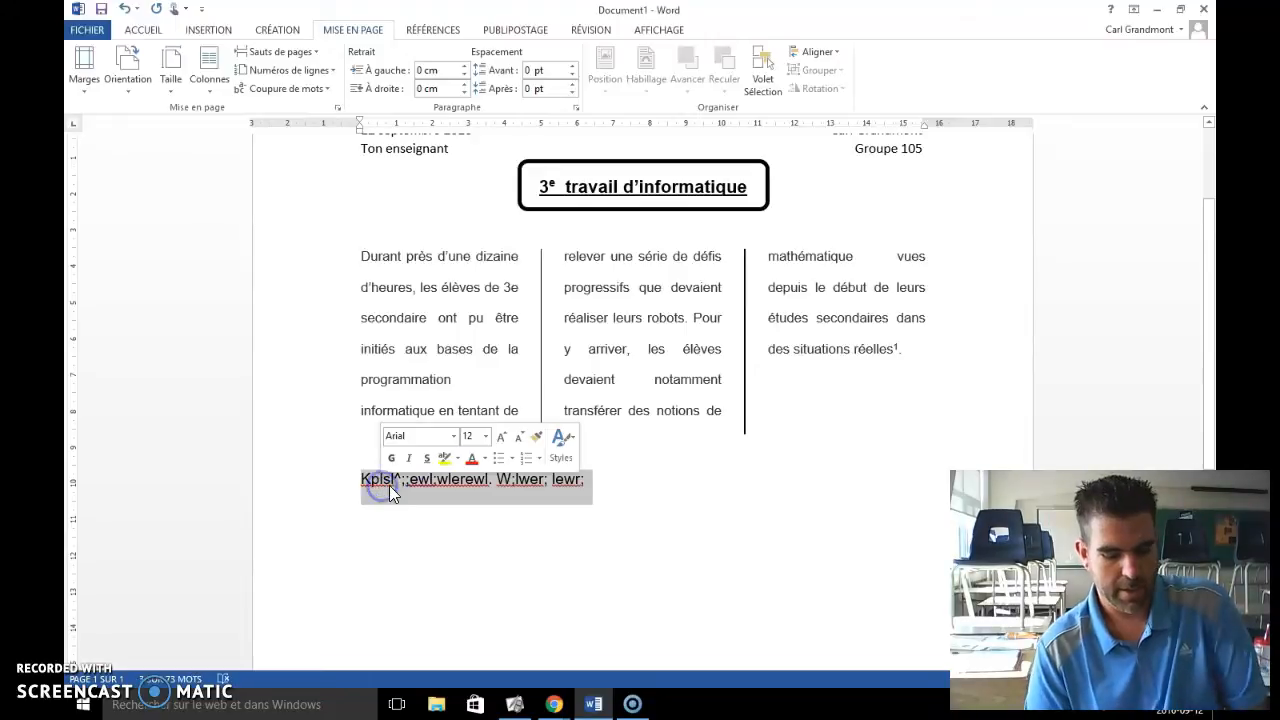
key("Delete")
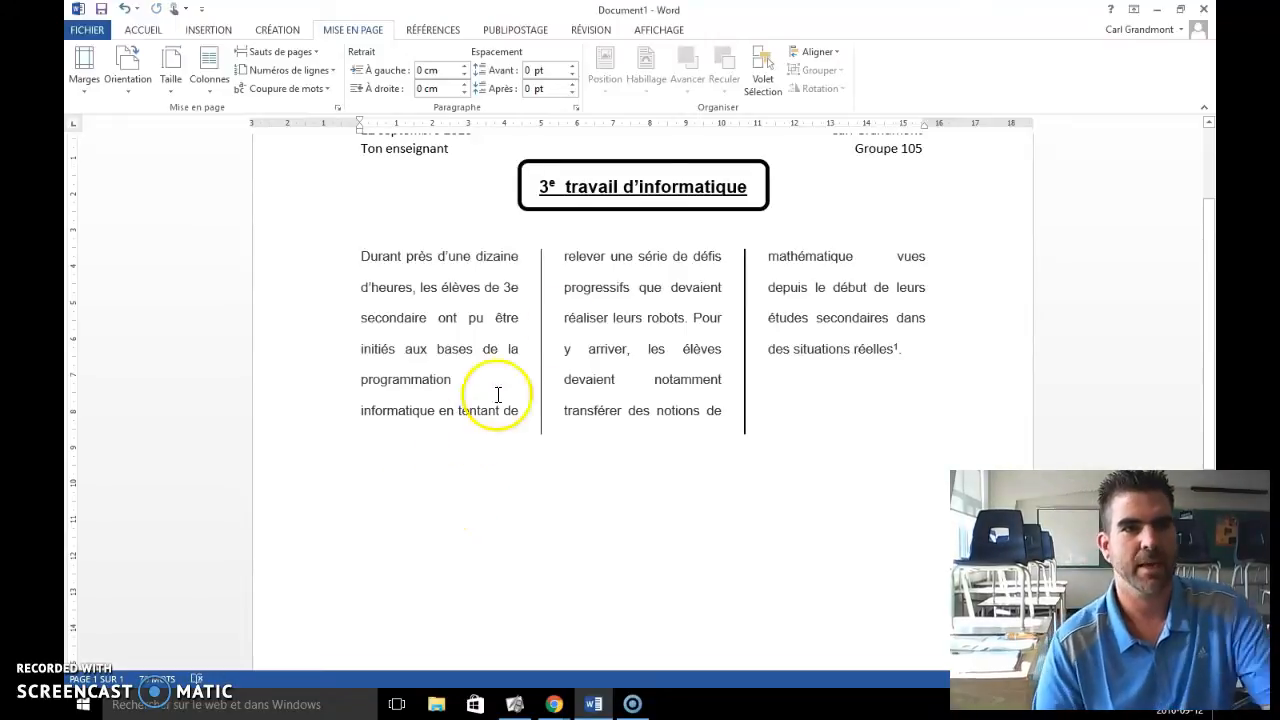
Step: Set the line spacing of the empty line below the three columns
left_click(148, 30)
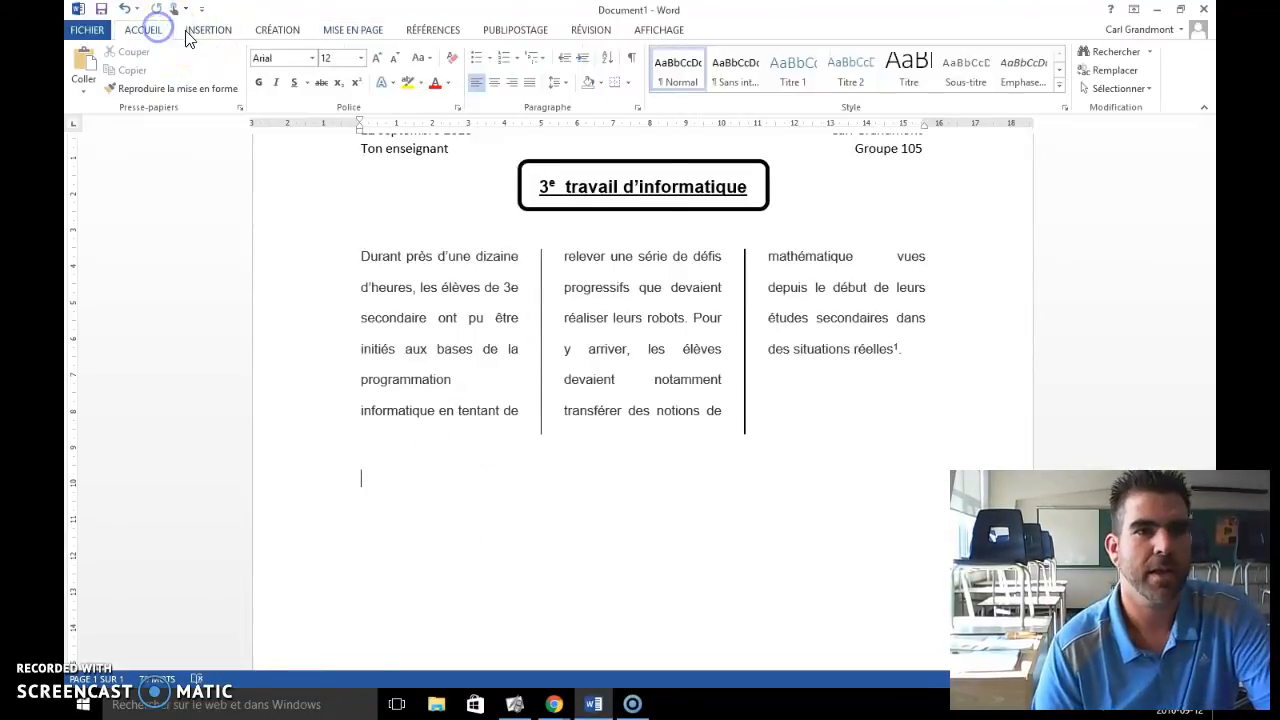
left_click(566, 84)
left_click(576, 101)
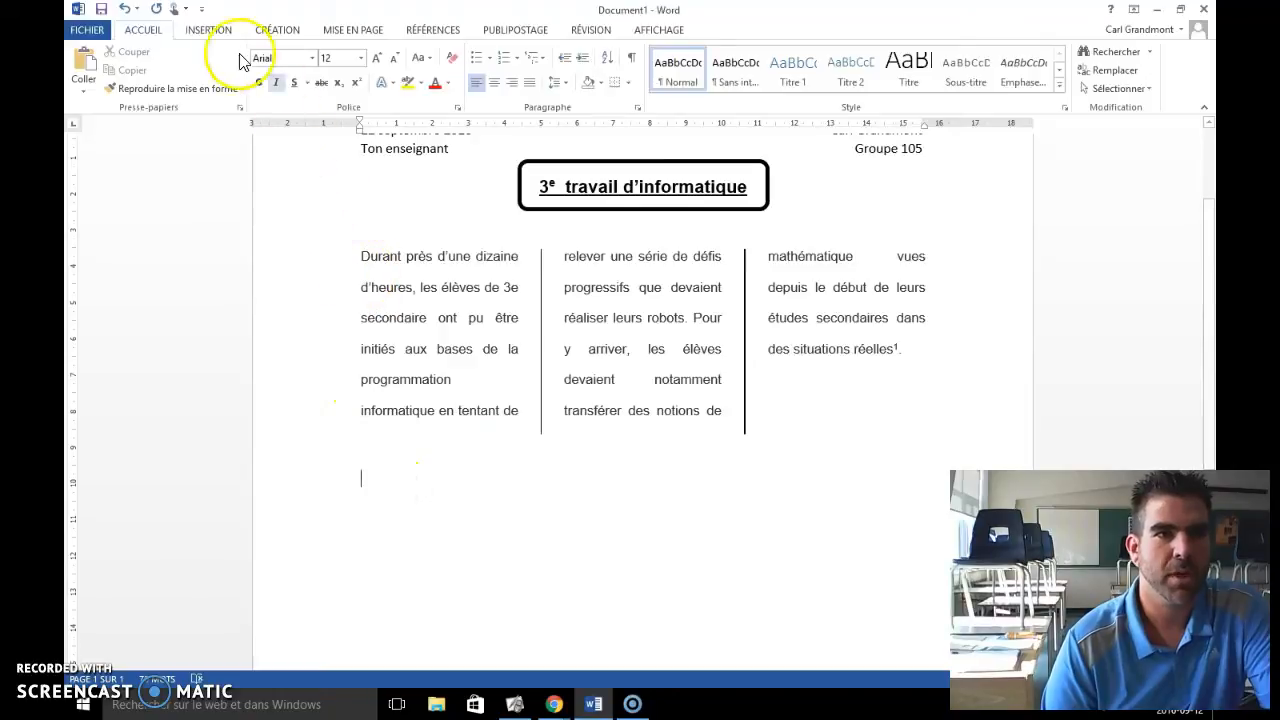
Step: Insert a table with three columns and five rows on the empty line below the text
left_click(212, 29)
left_click(190, 87)
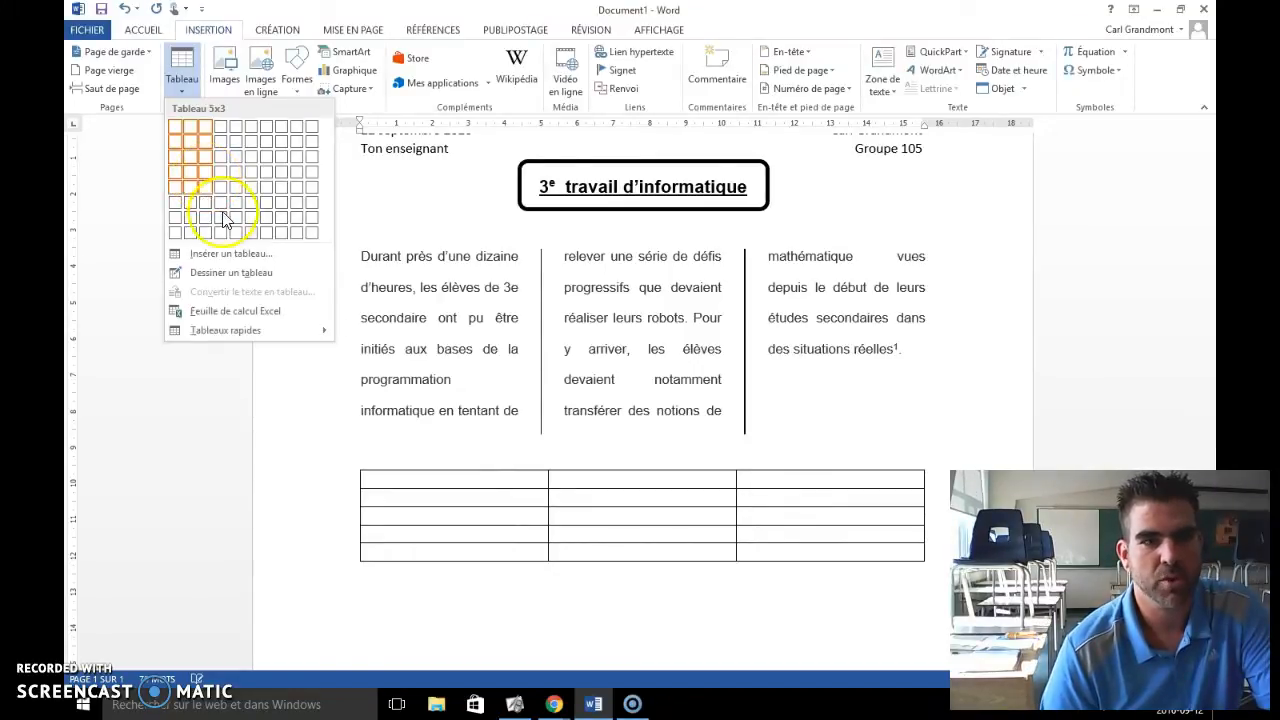
left_click(452, 506)
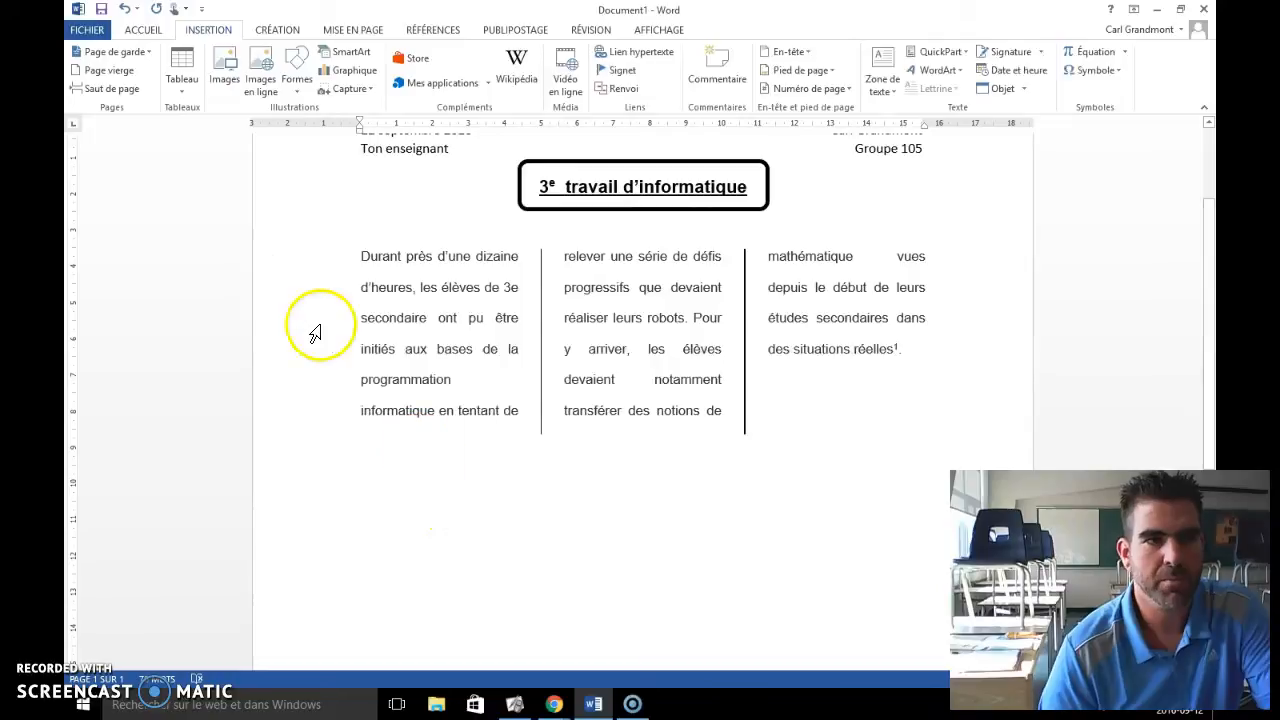
left_click(183, 86)
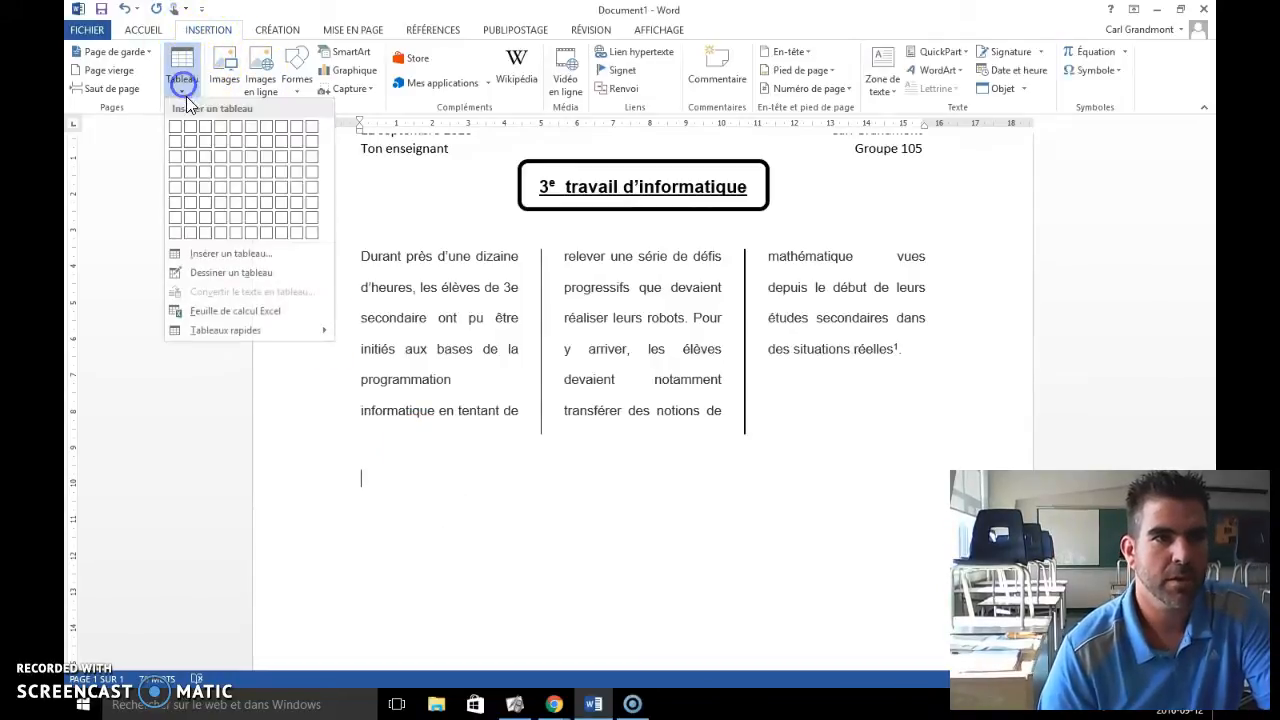
left_click(212, 188)
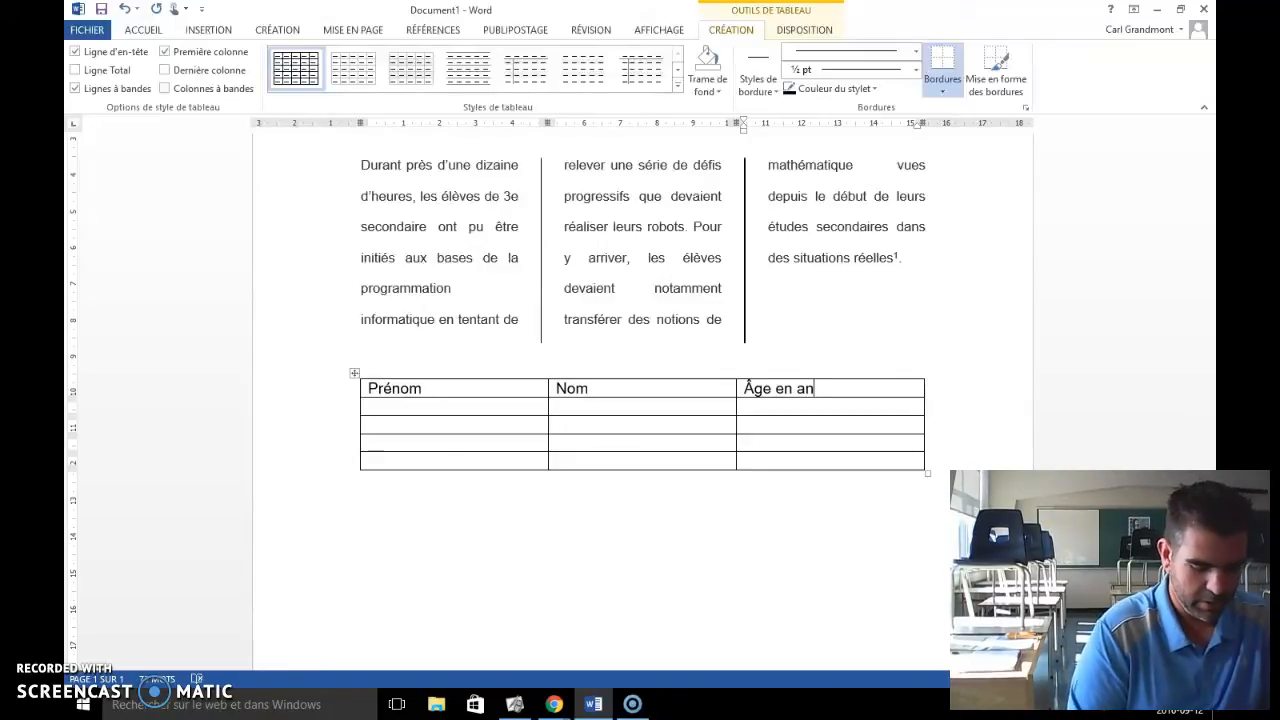
Step: Enter the headers Prénom, Nom and Âge en années, and fill the second row with a person's first name, last name and 8 ans
type("s")
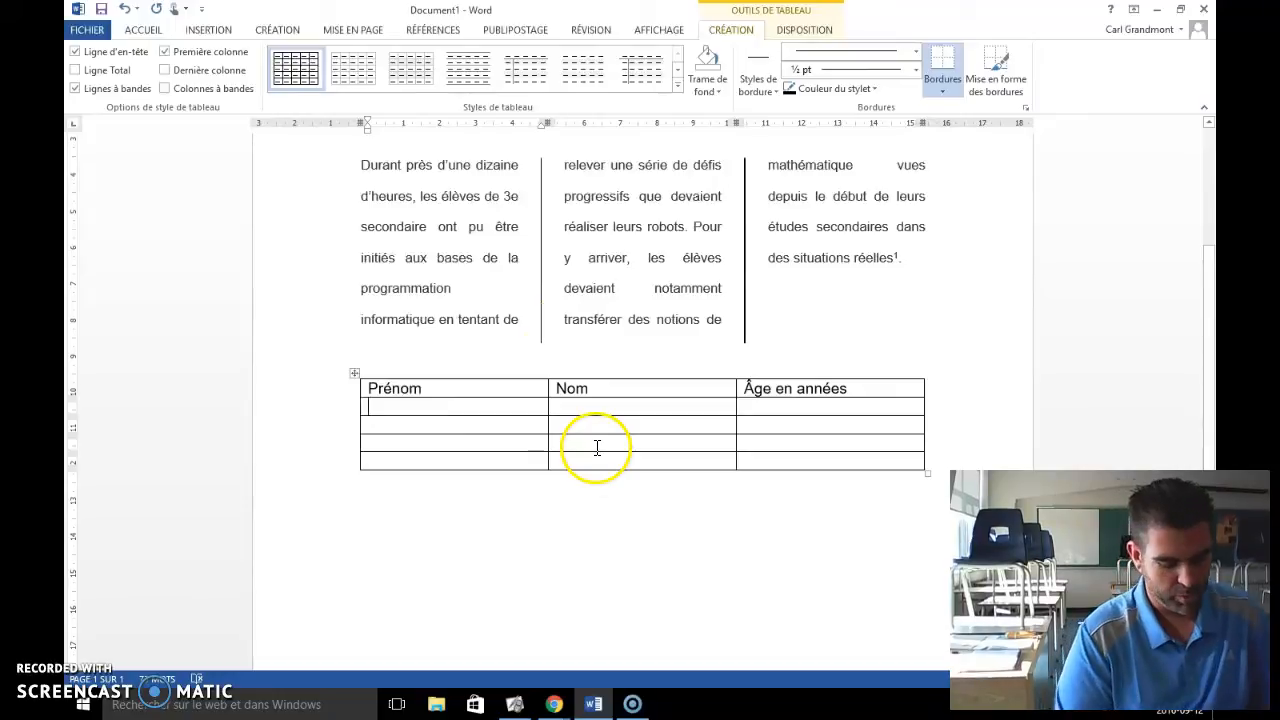
left_click(645, 407)
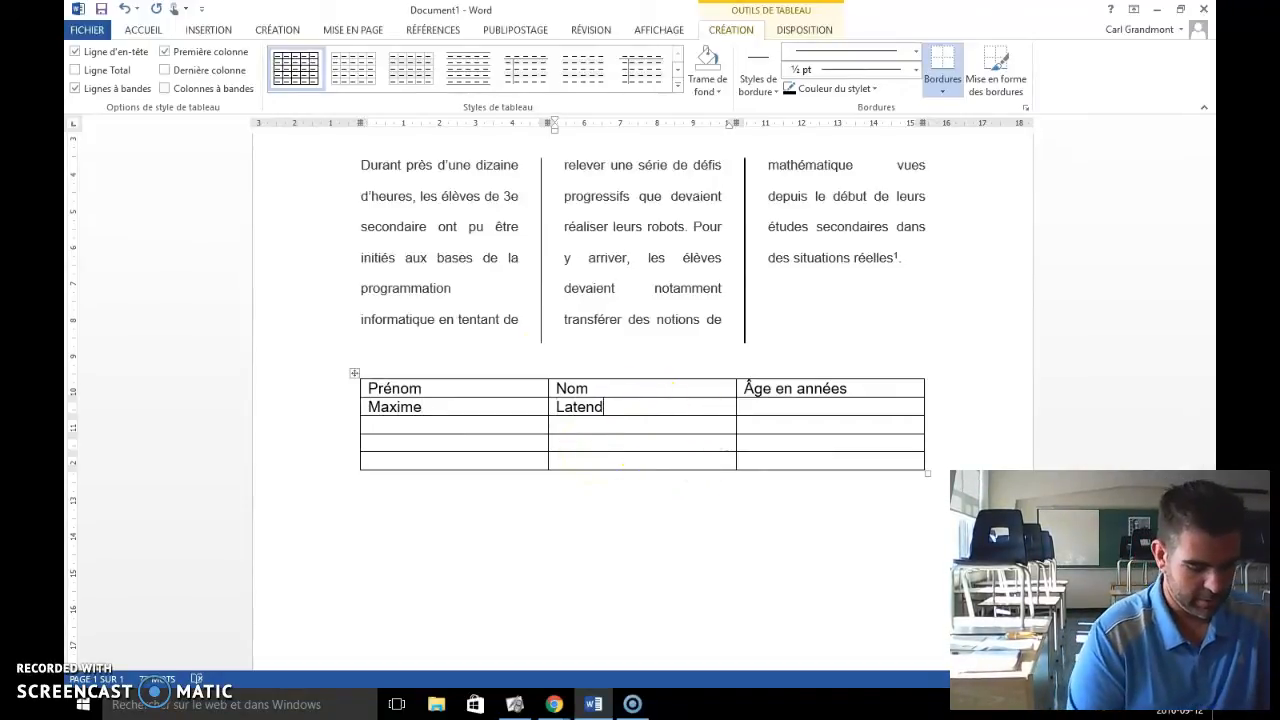
type("Latendresse")
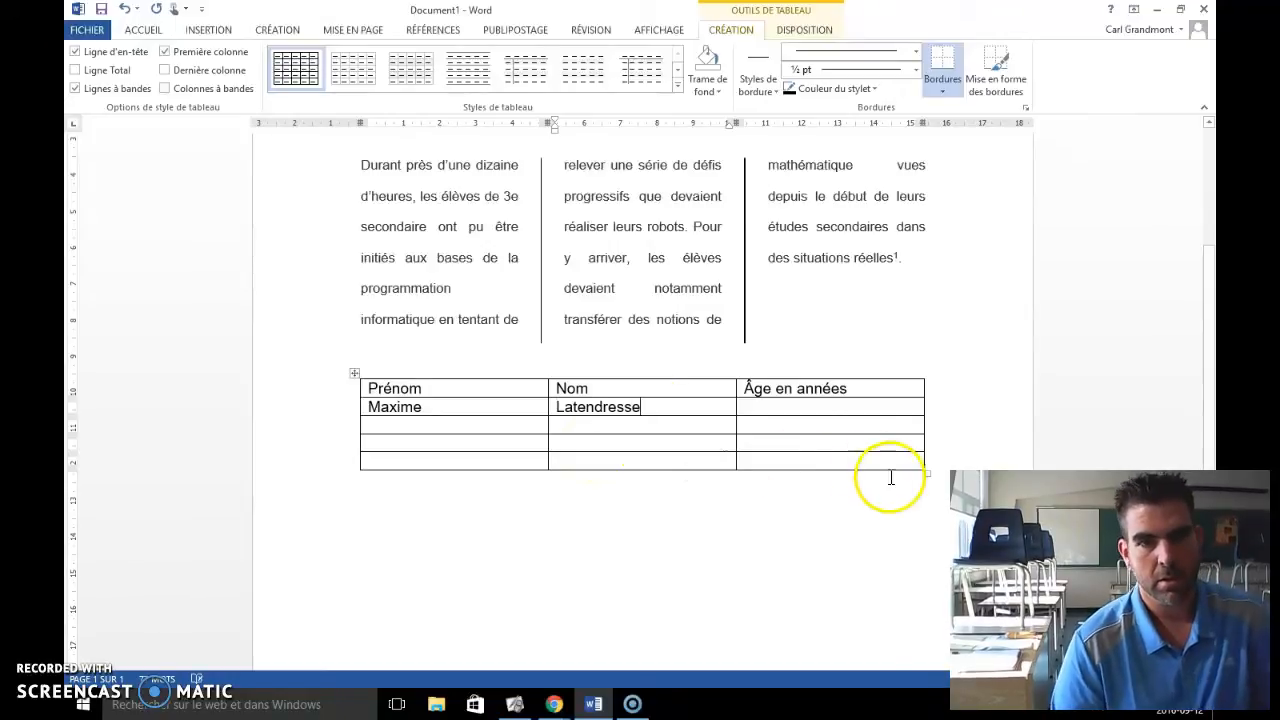
left_click(801, 408)
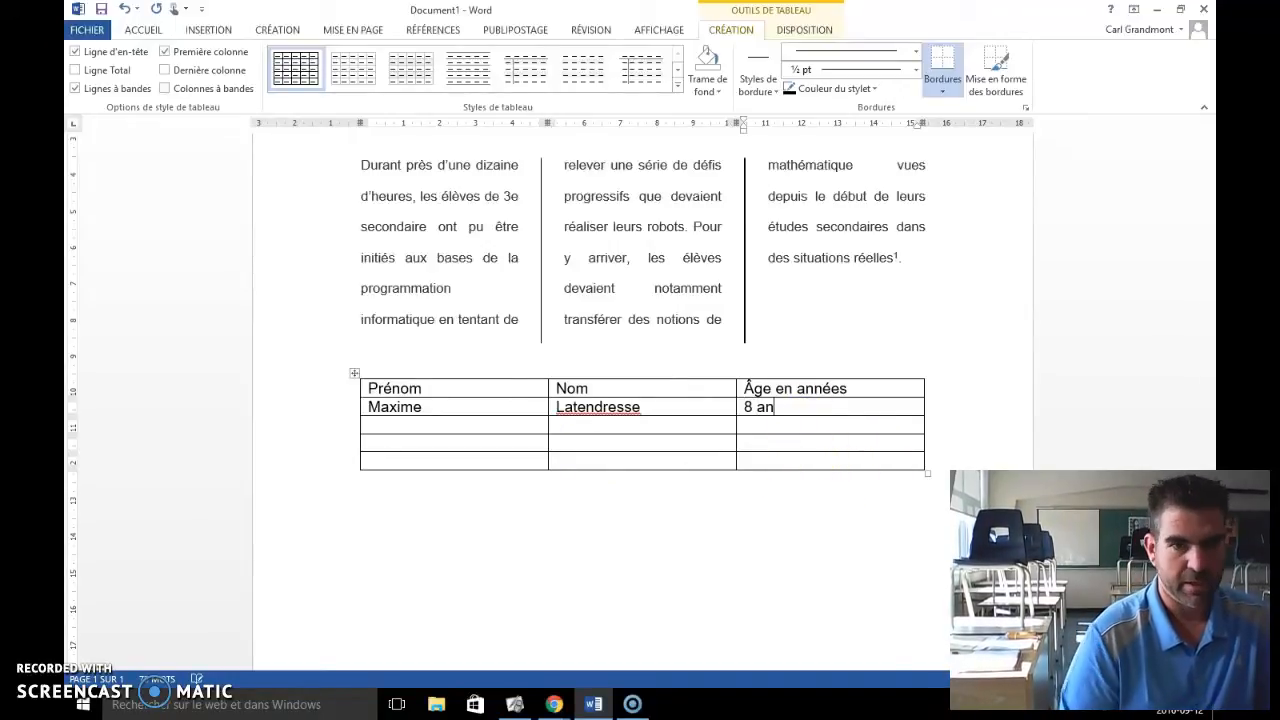
left_click(480, 428)
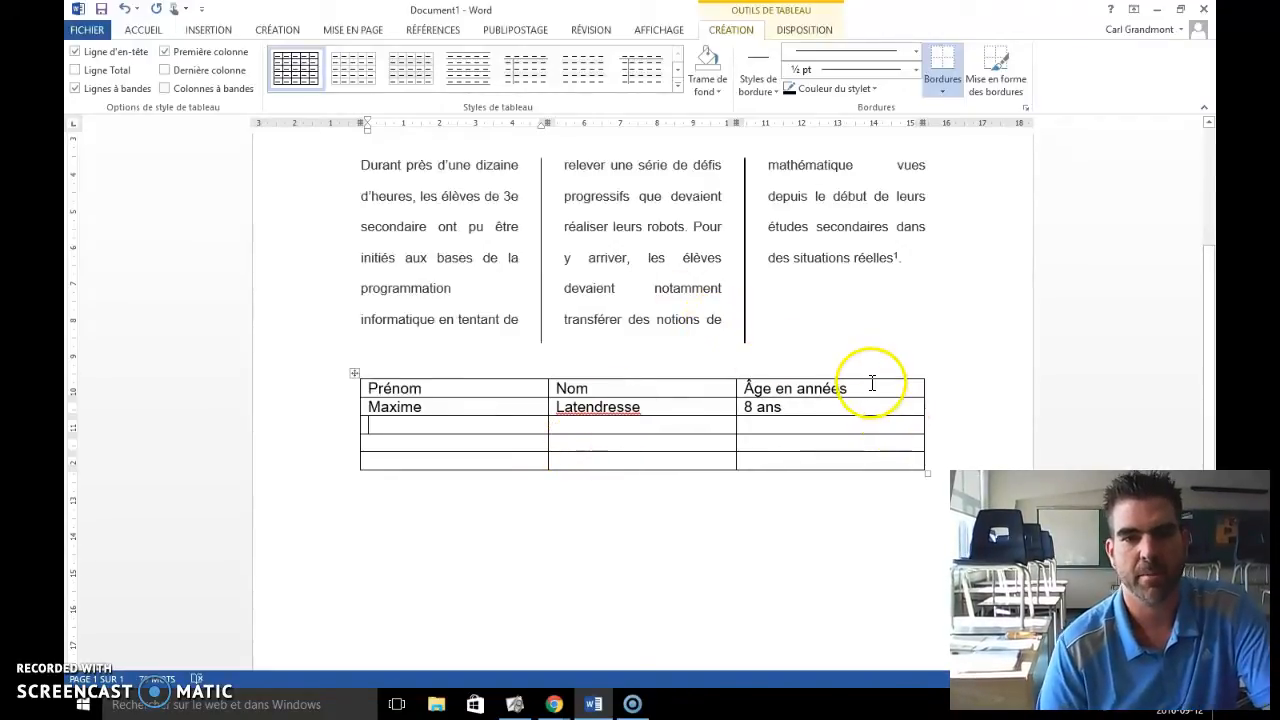
Step: Make the table's header row bold
left_click_drag(866, 388, 480, 389)
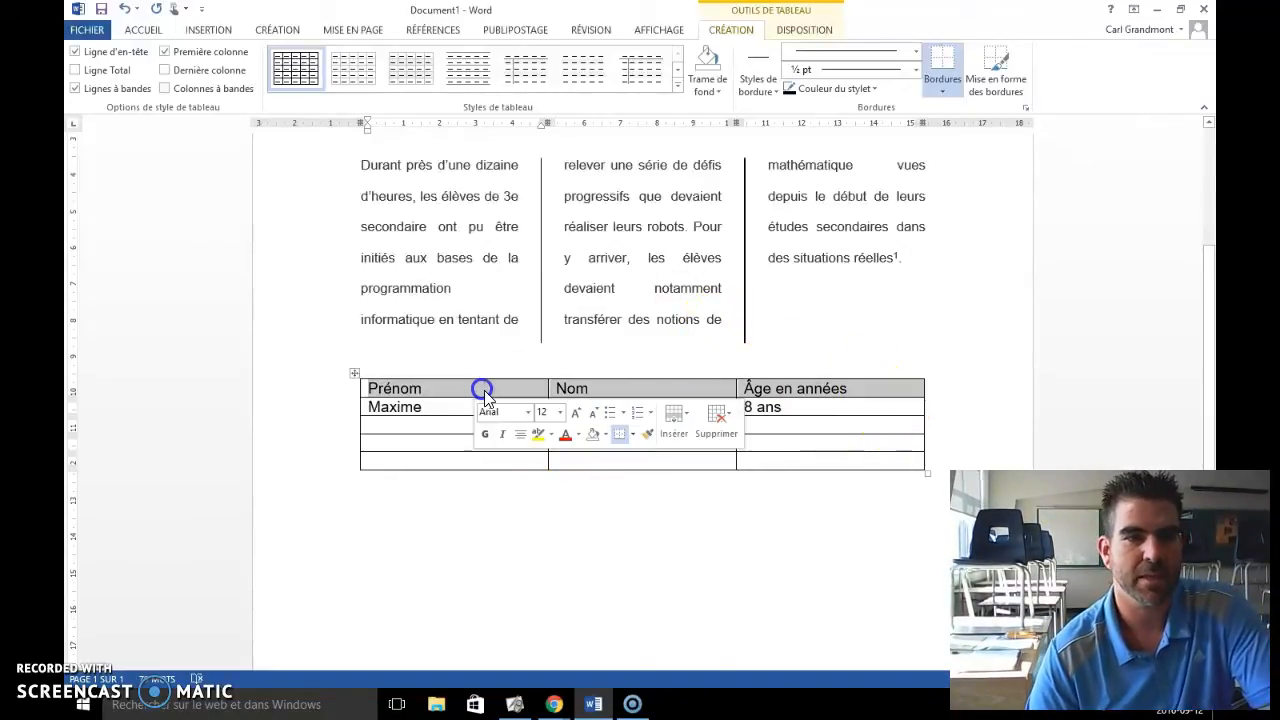
left_click(148, 29)
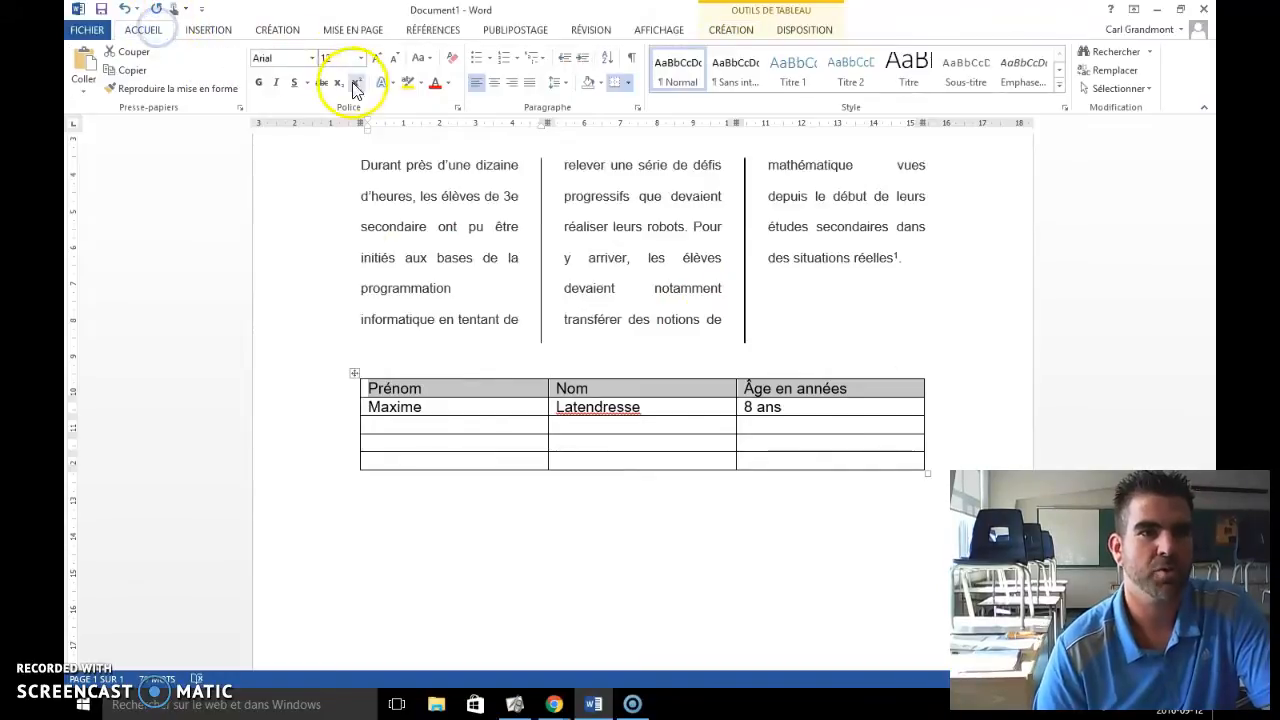
left_click(259, 83)
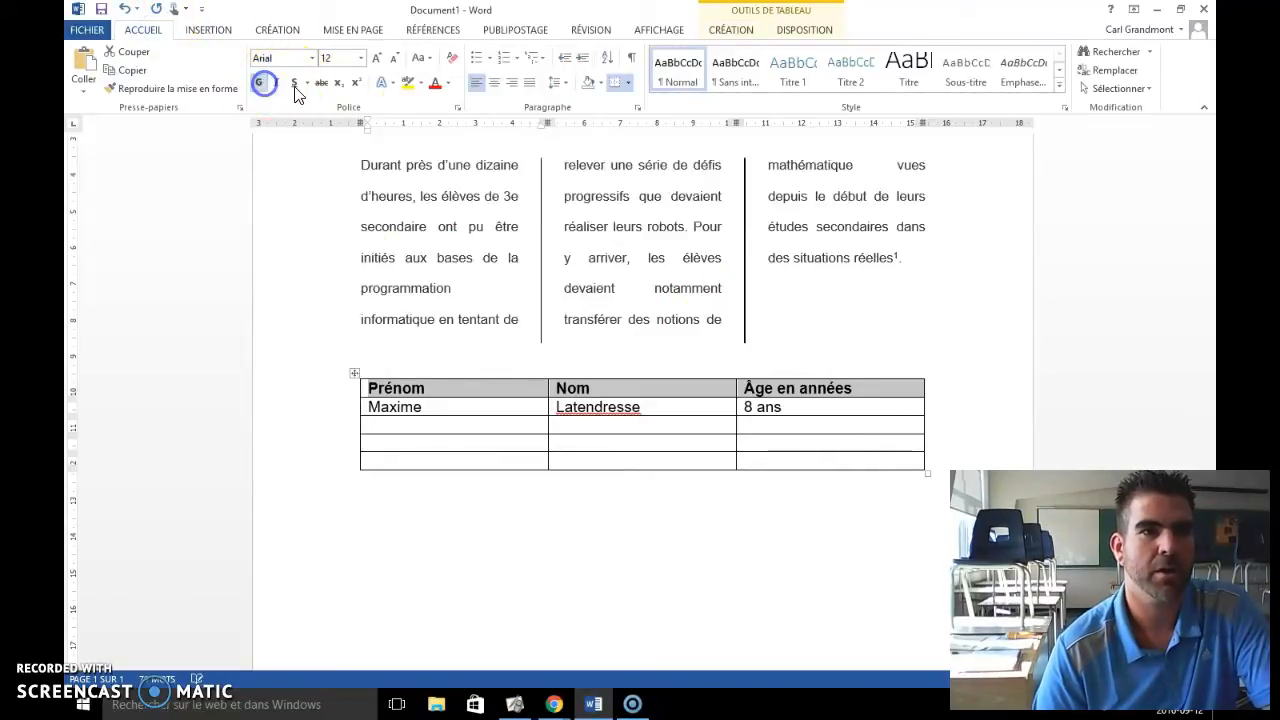
Step: Center the text of the table's header row
left_click(498, 87)
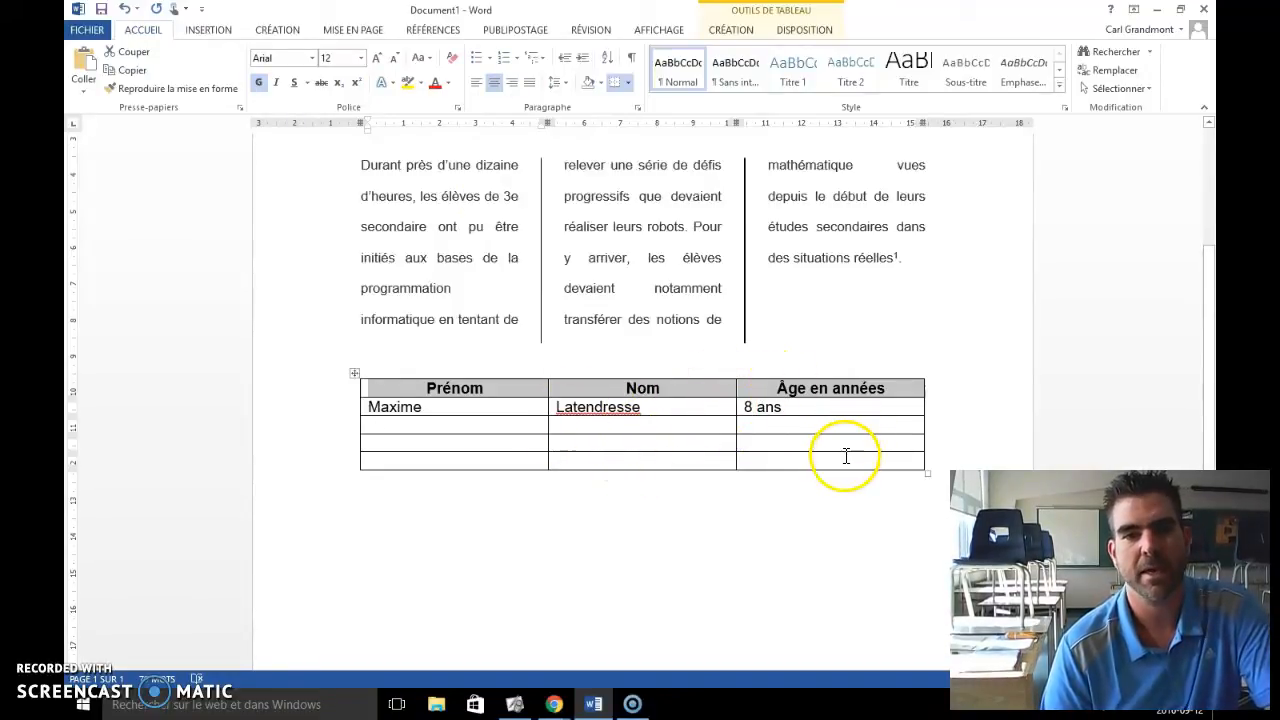
left_click(806, 464)
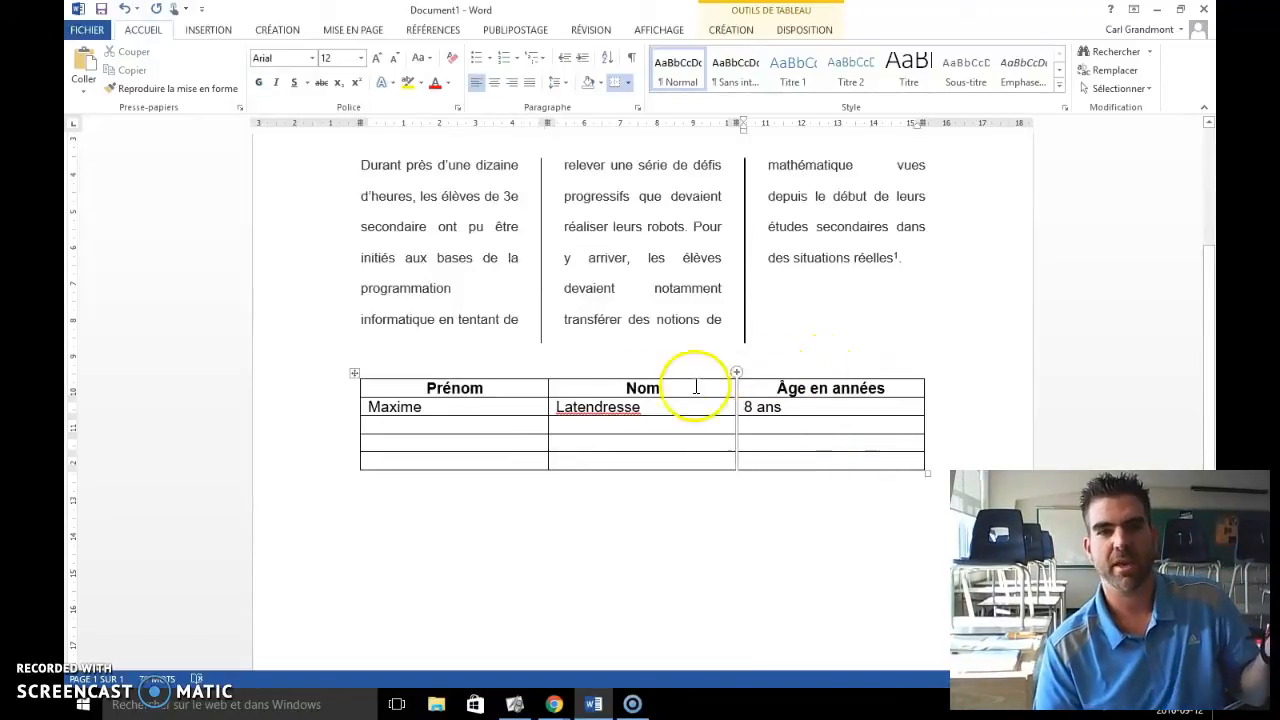
Step: Set the border width of the header row's cells to 2 ¼ pt in the table properties, applied to Cellule
left_click_drag(892, 390, 492, 386)
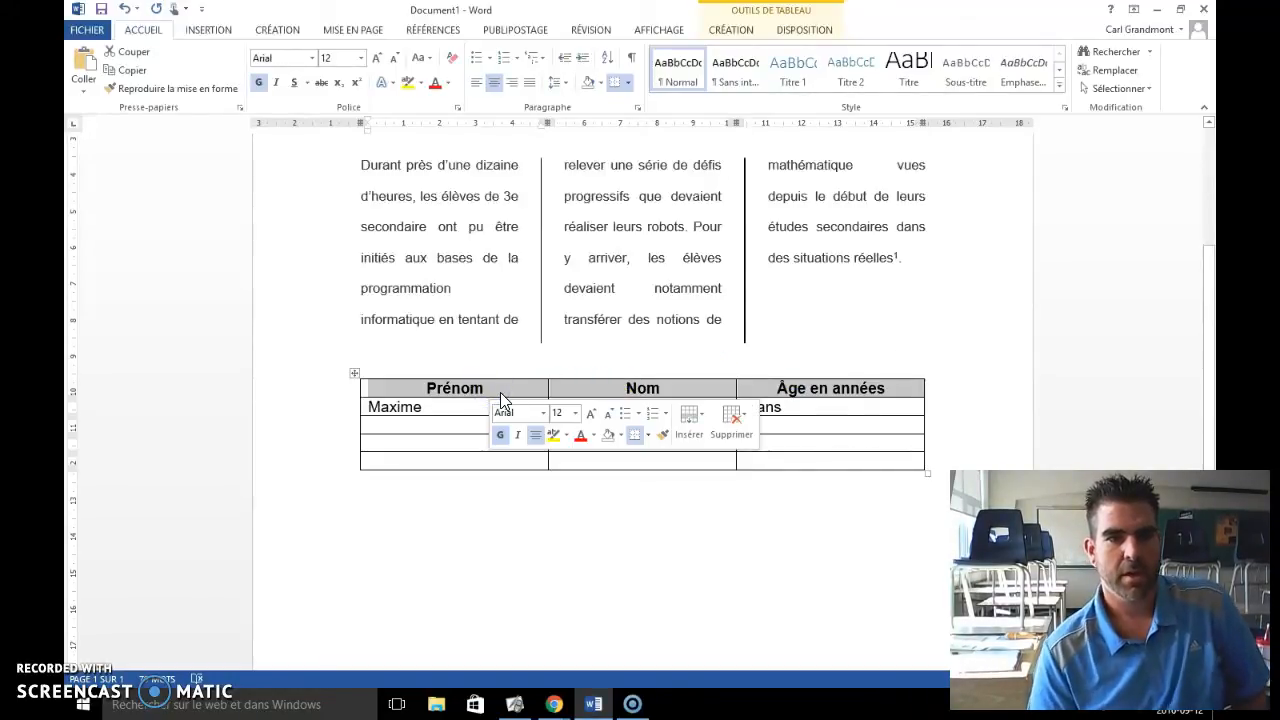
left_click(780, 31)
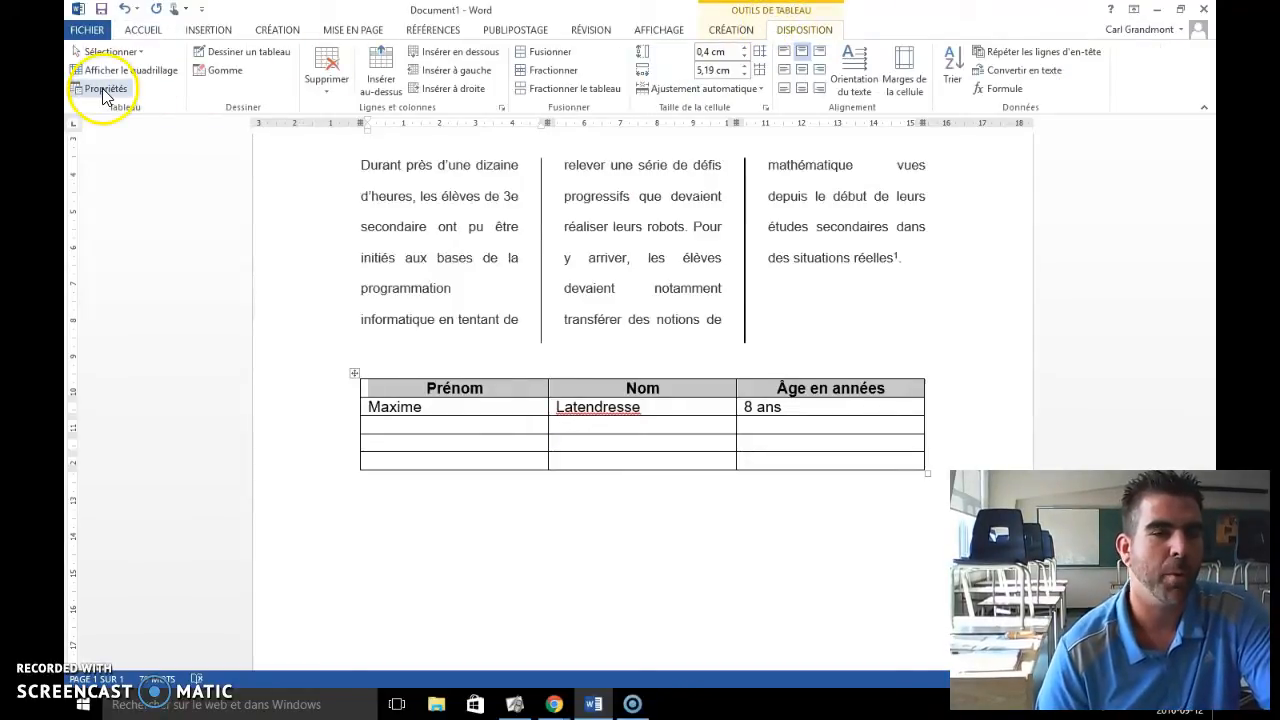
right_click(577, 394)
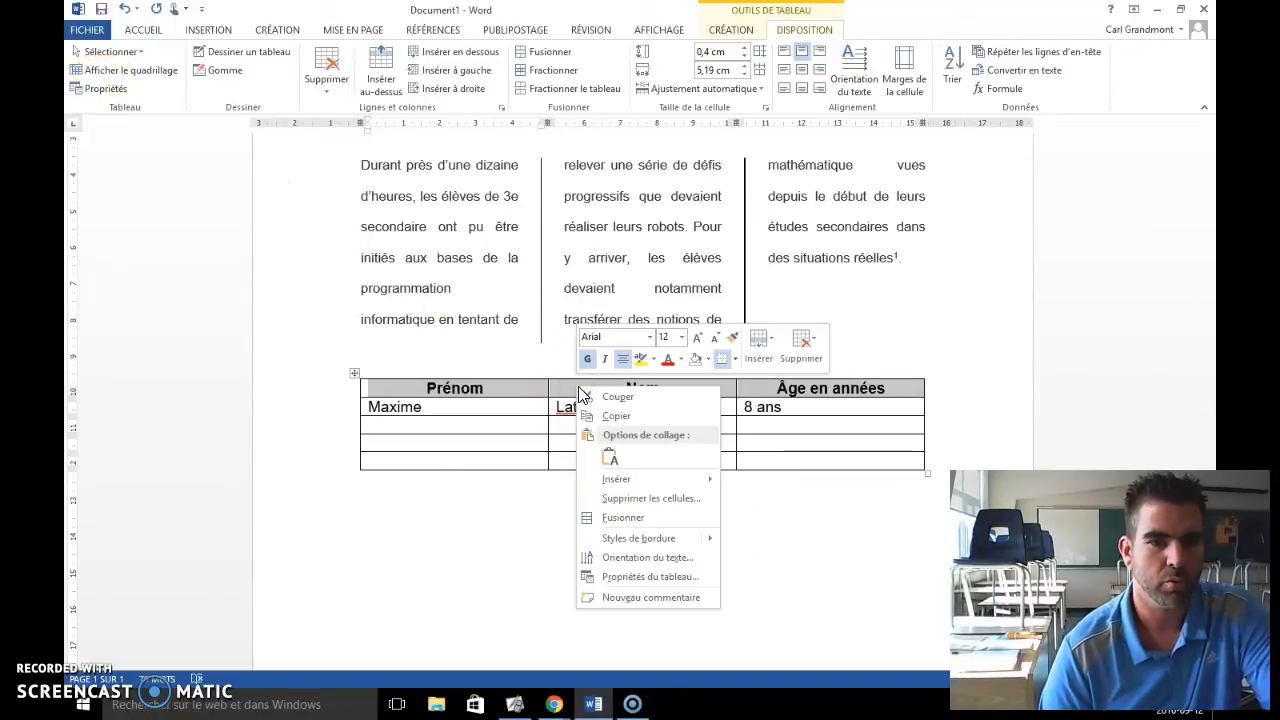
left_click(678, 578)
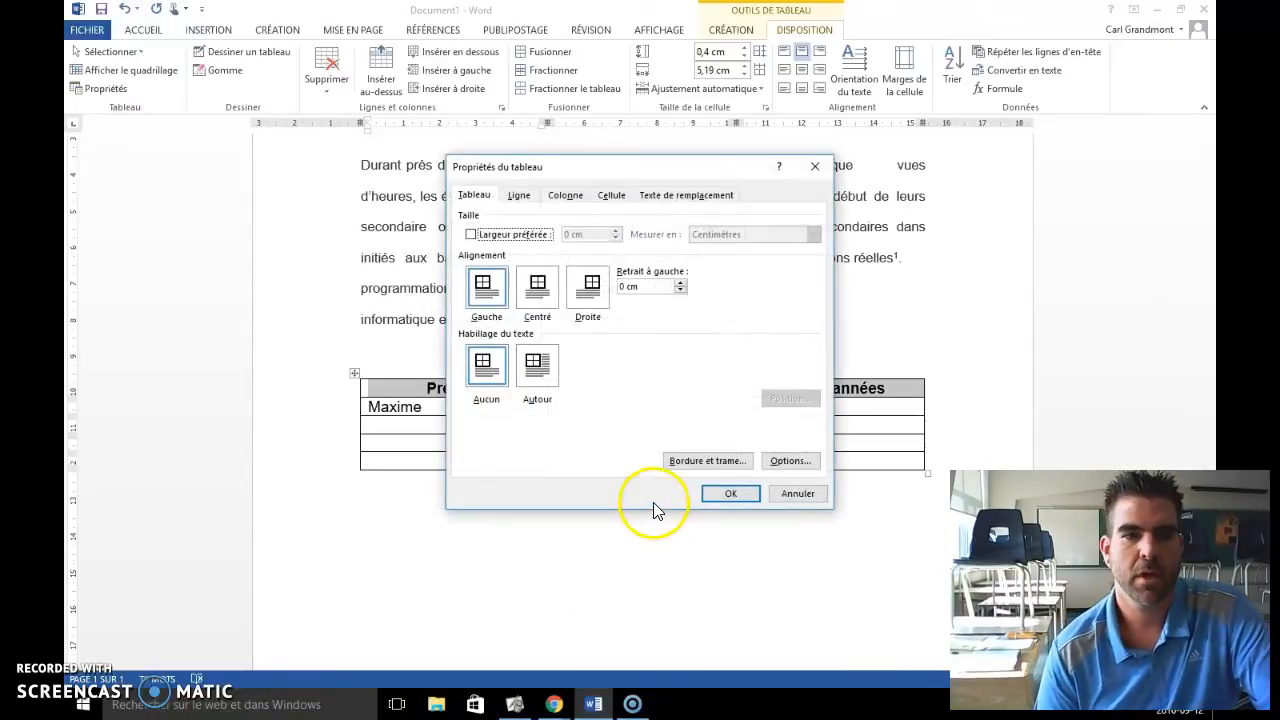
left_click(708, 462)
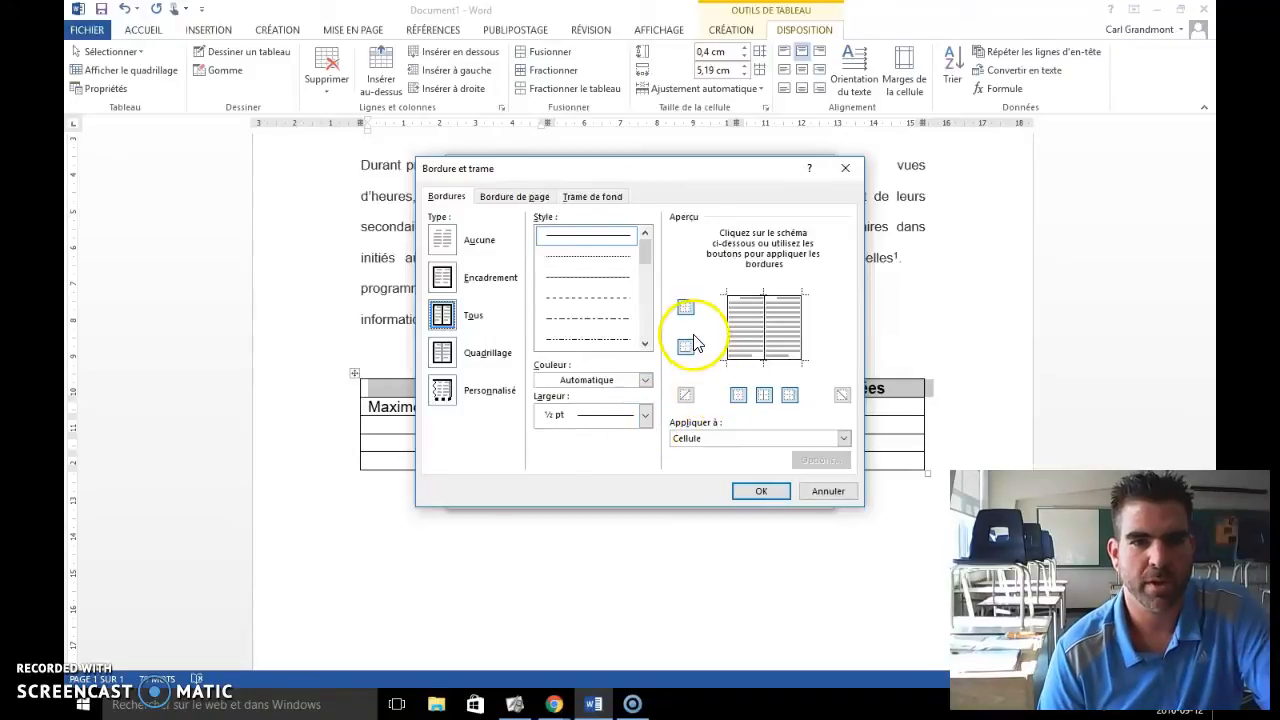
left_click(645, 415)
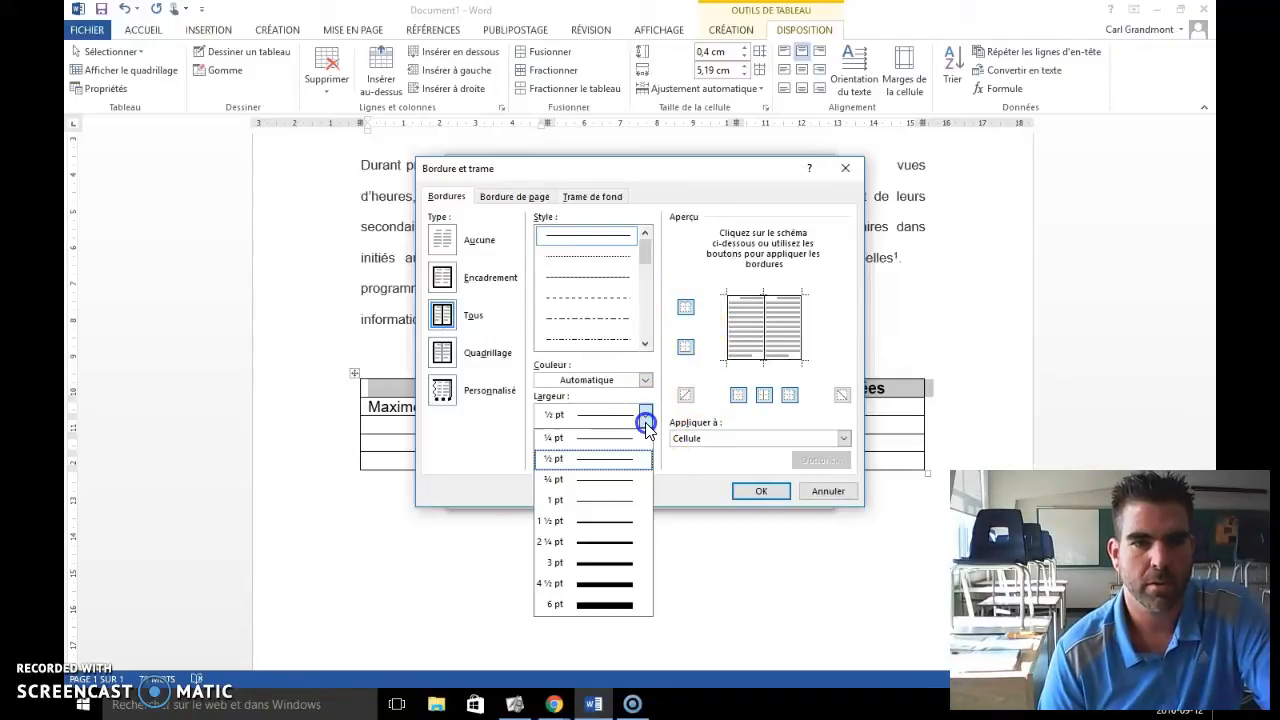
left_click(607, 543)
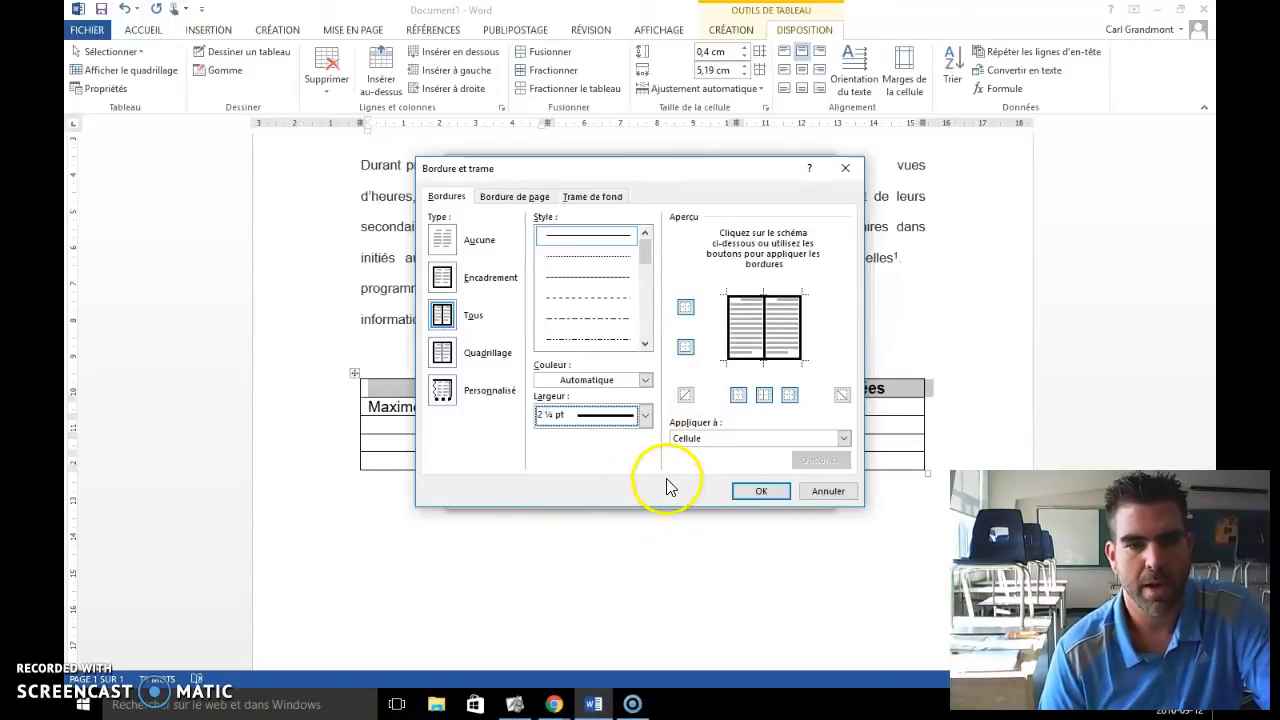
left_click(728, 439)
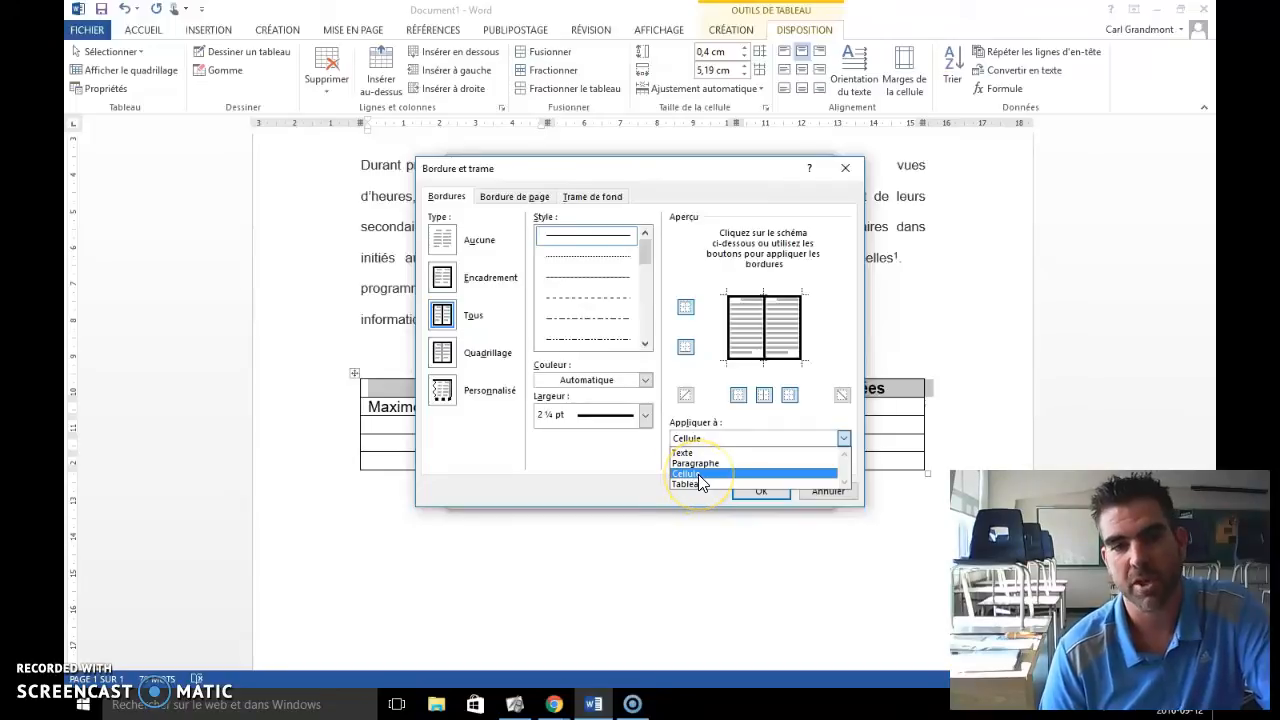
left_click(702, 475)
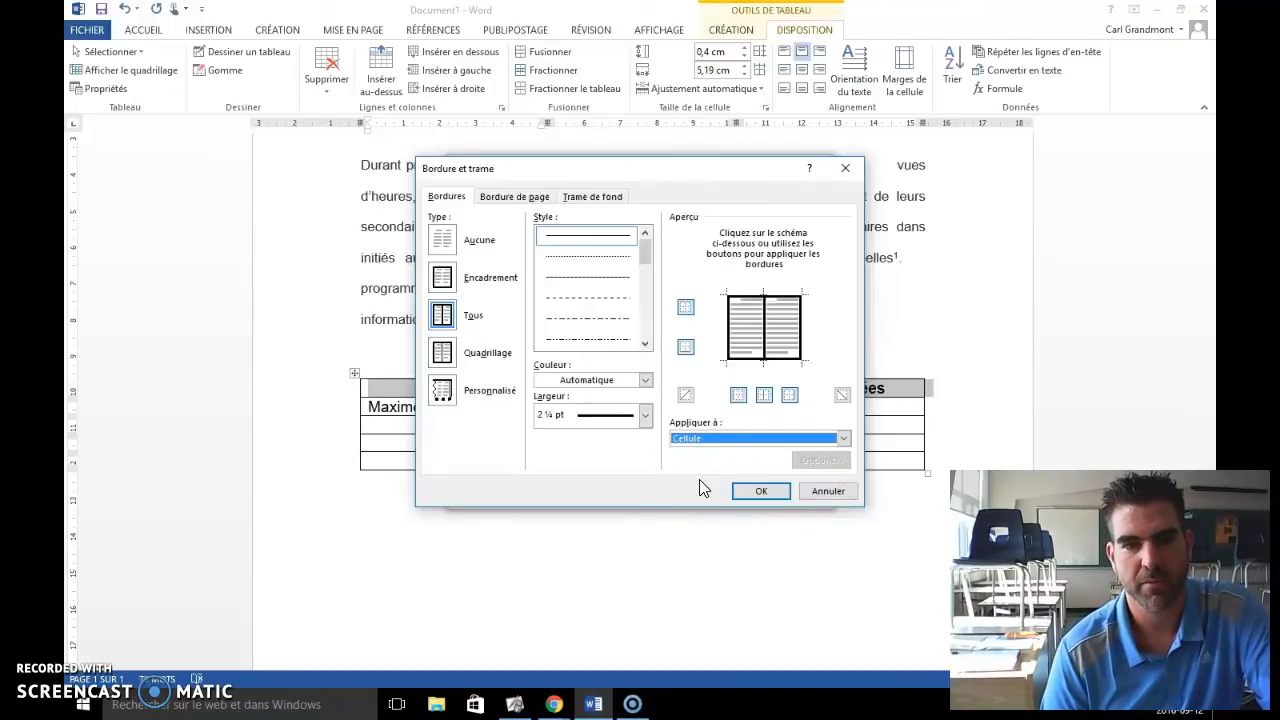
Step: Give the header cells a 20 % shading pattern and apply the border and shading settings
left_click(592, 197)
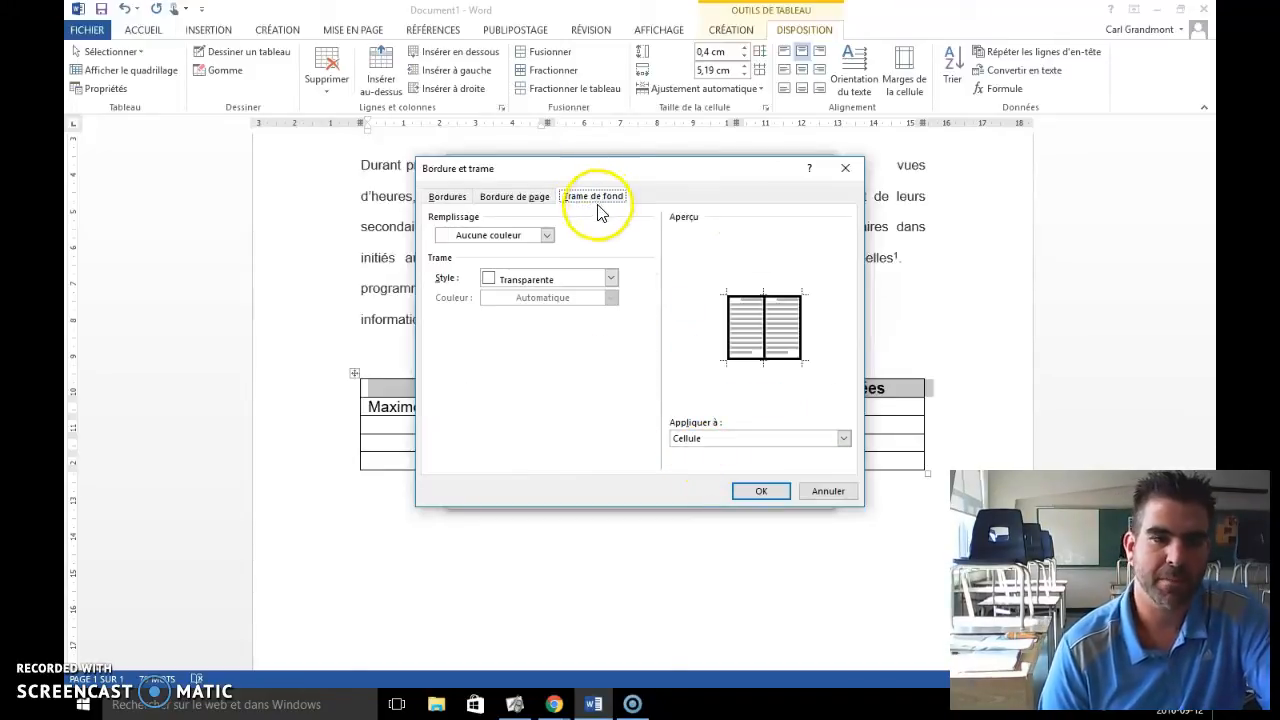
left_click(596, 278)
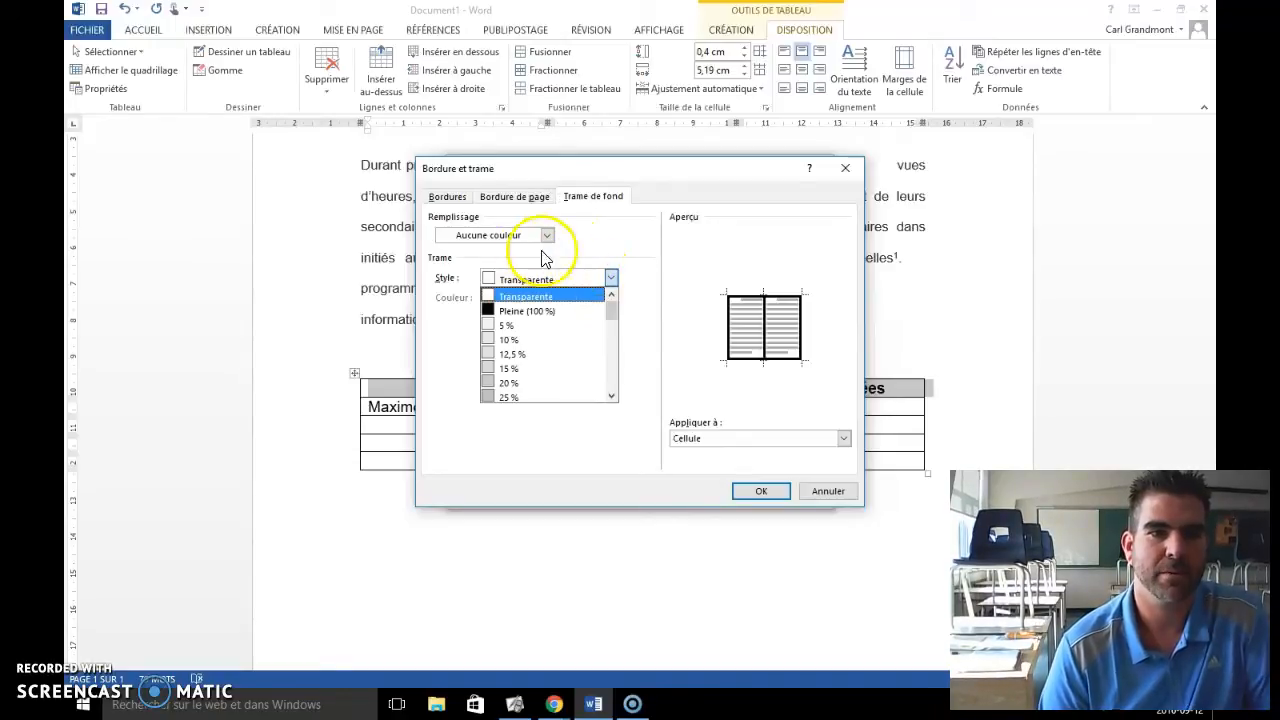
left_click(505, 382)
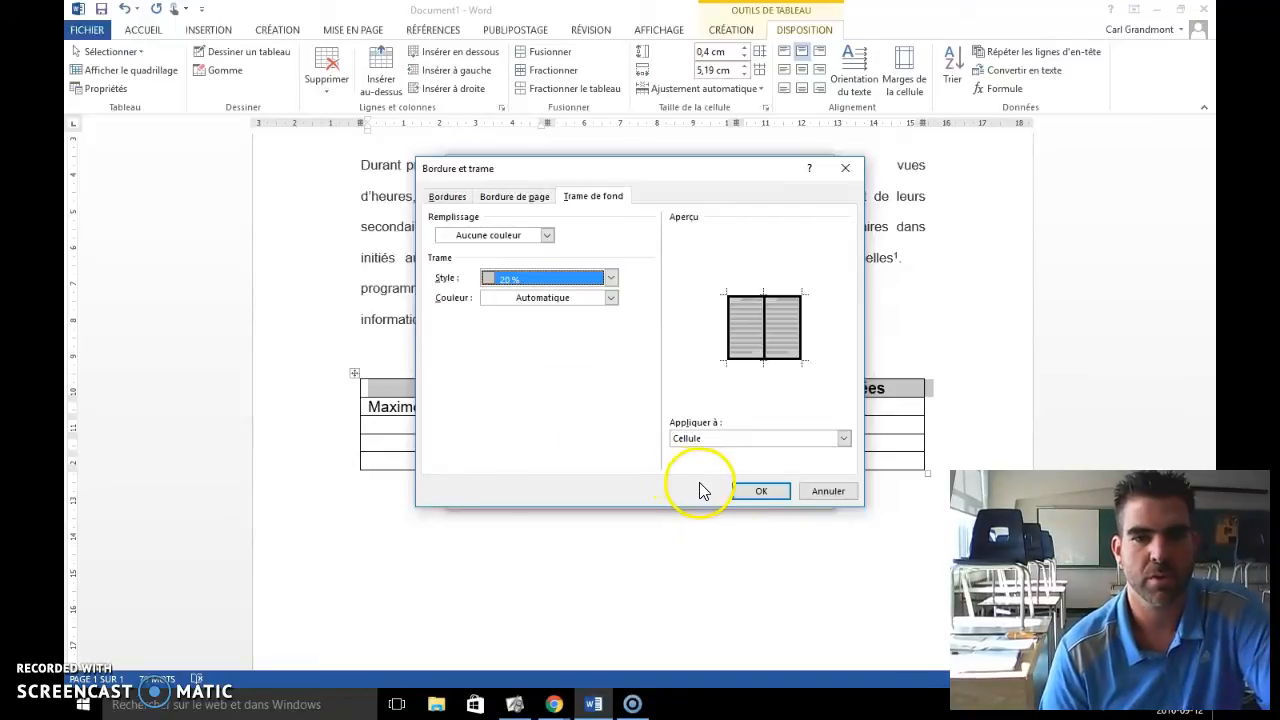
left_click(760, 492)
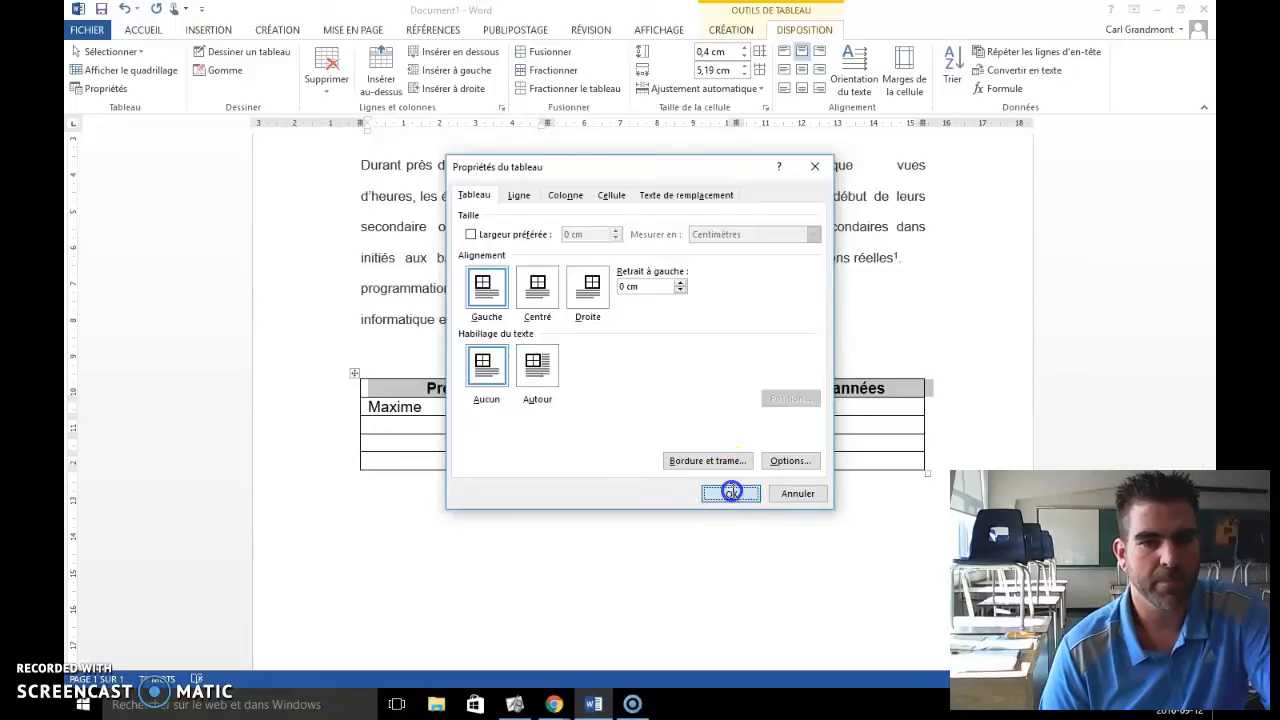
left_click(731, 492)
left_click(689, 463)
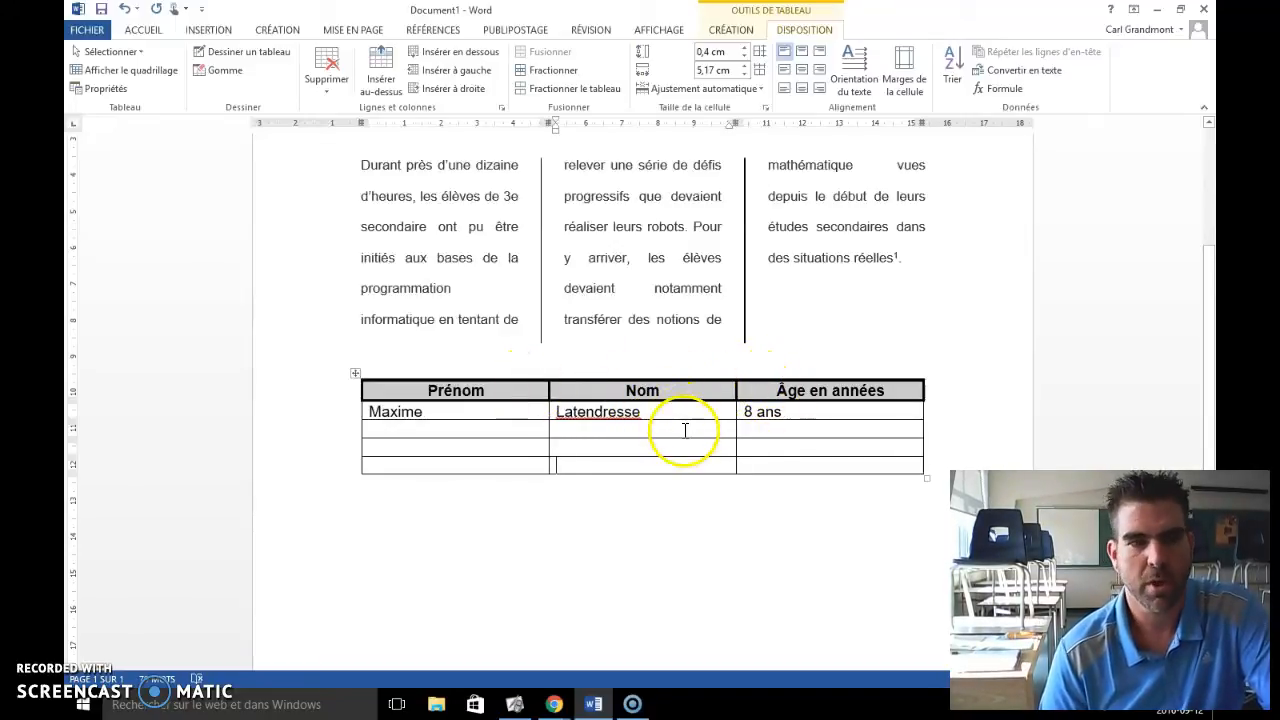
Step: Merge the two lowest cells of the Prénom column
left_click(441, 450)
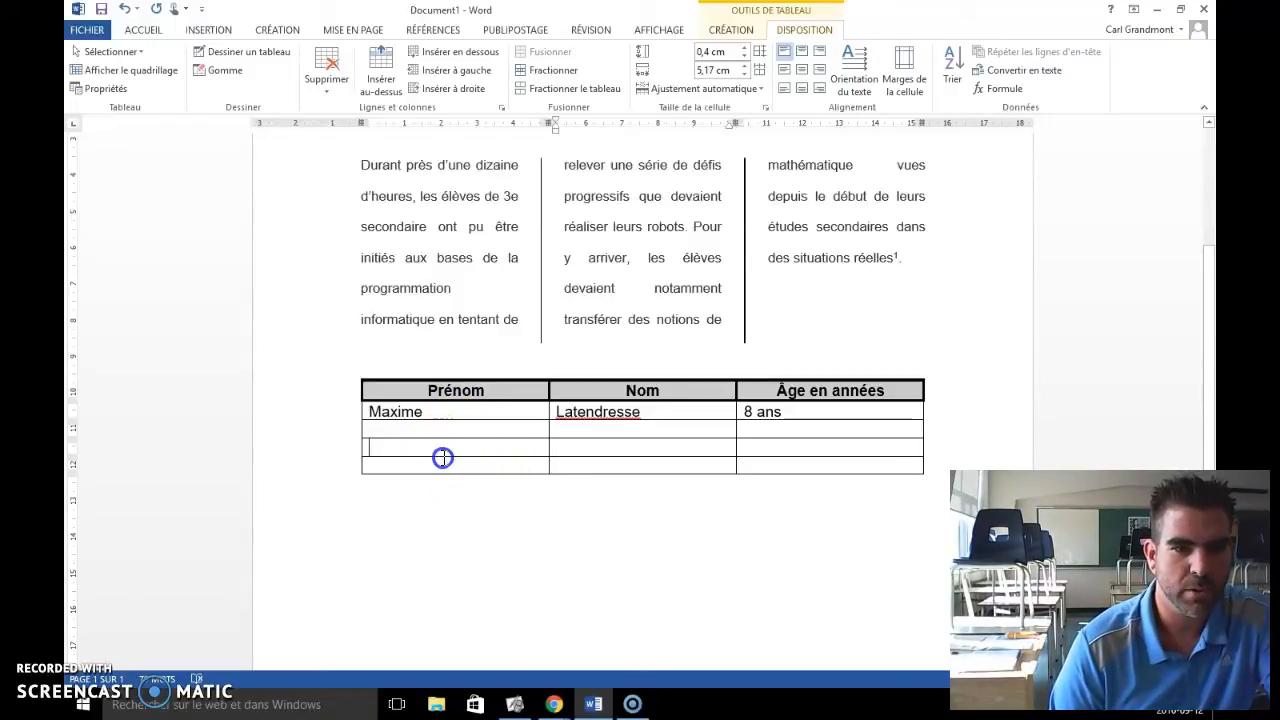
left_click_drag(442, 457, 441, 461)
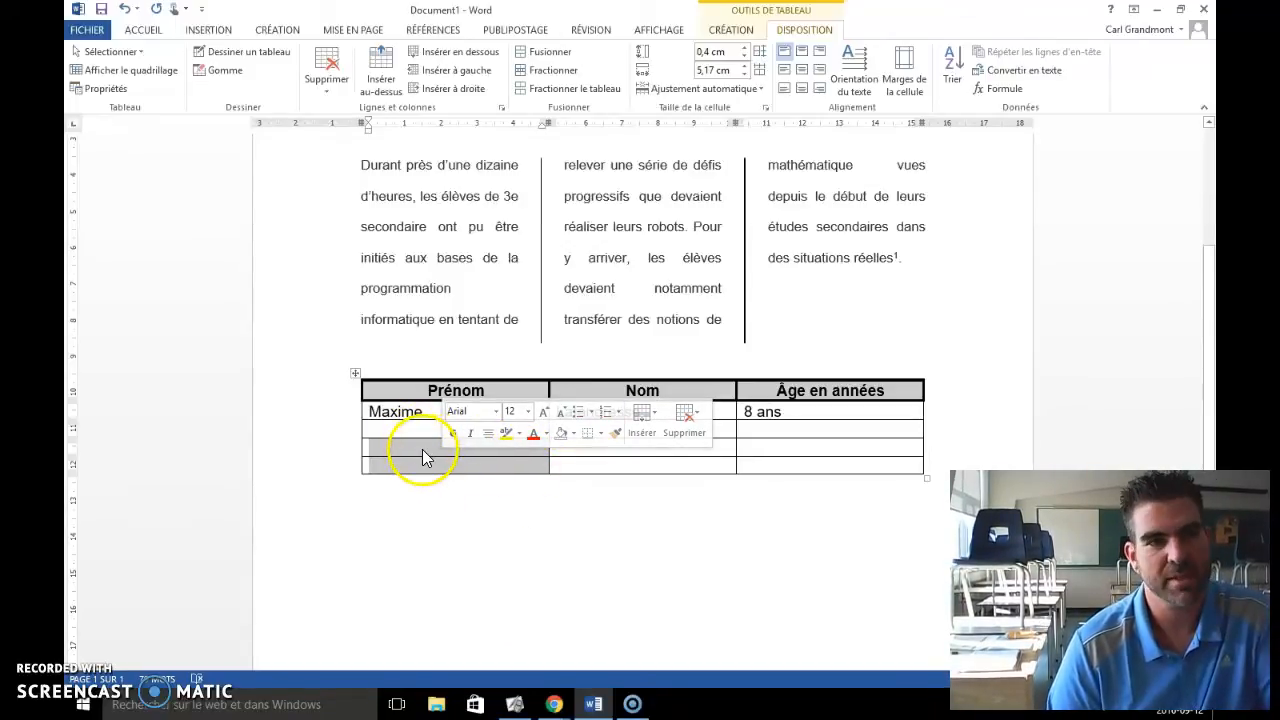
left_click(551, 55)
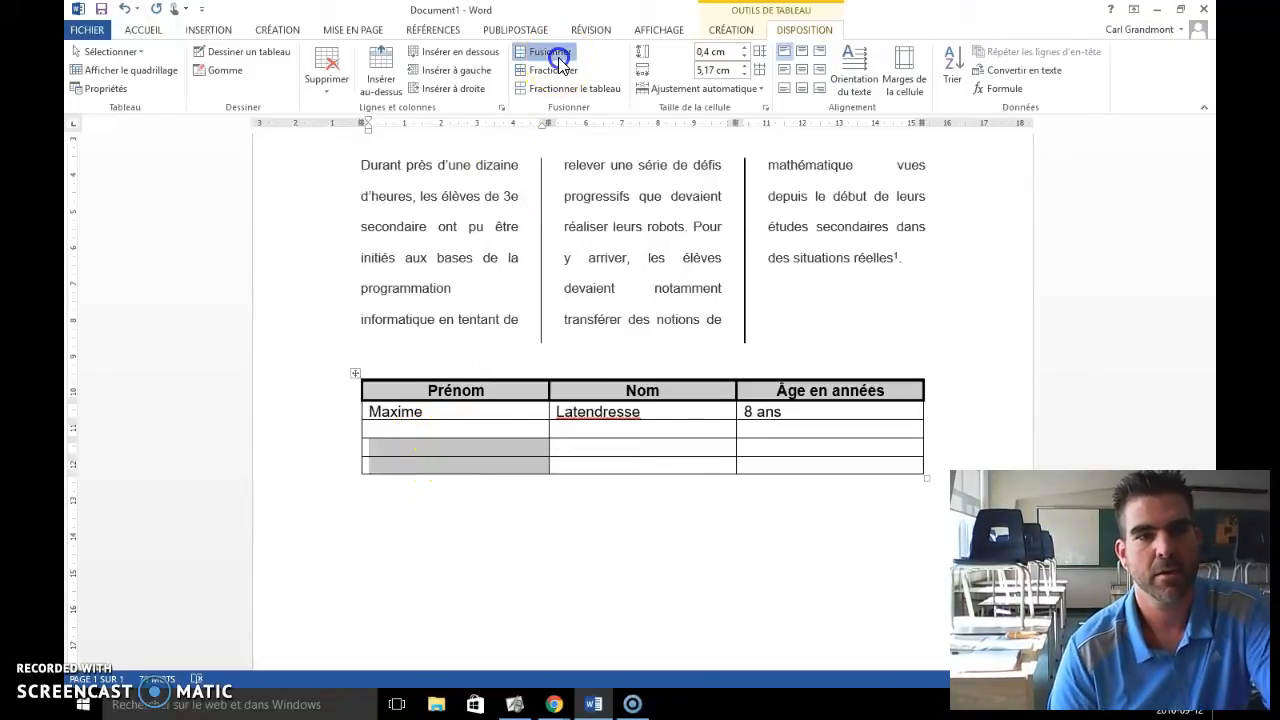
left_click(614, 509)
Step: Enter the sample text Esjwkwe w in the merged cell of the Prénom column
left_click(476, 455)
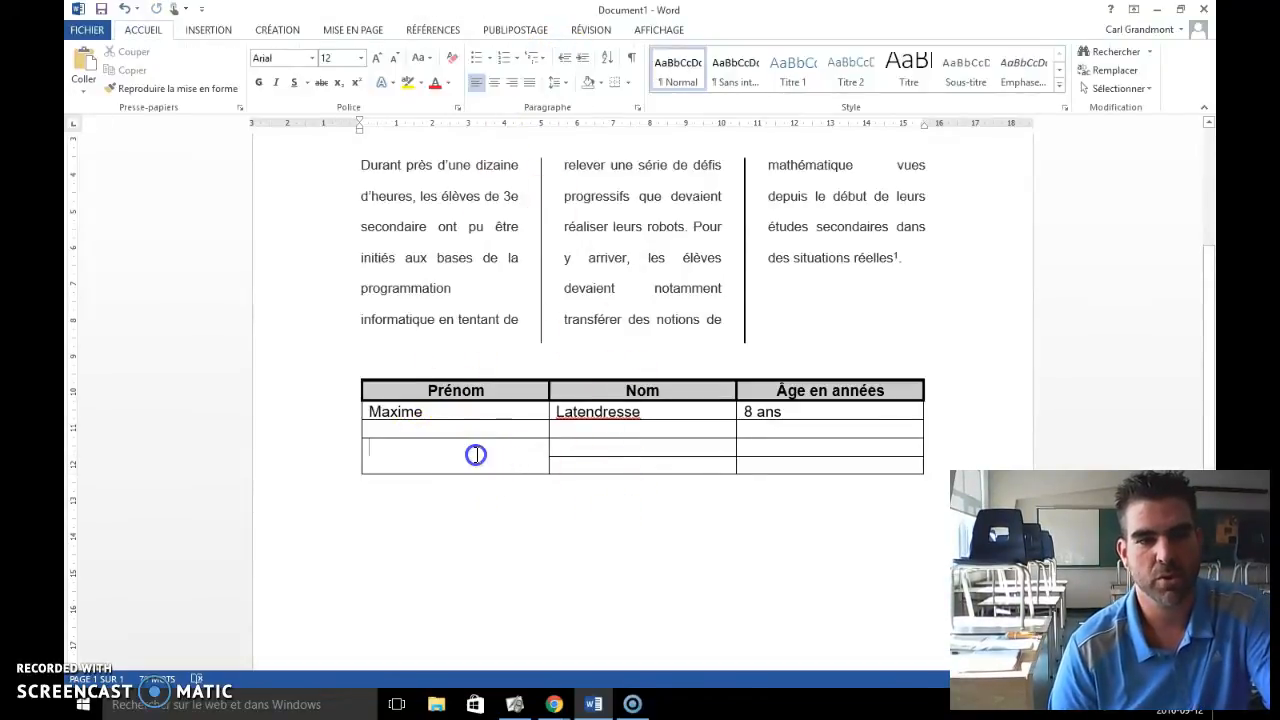
left_click(478, 462)
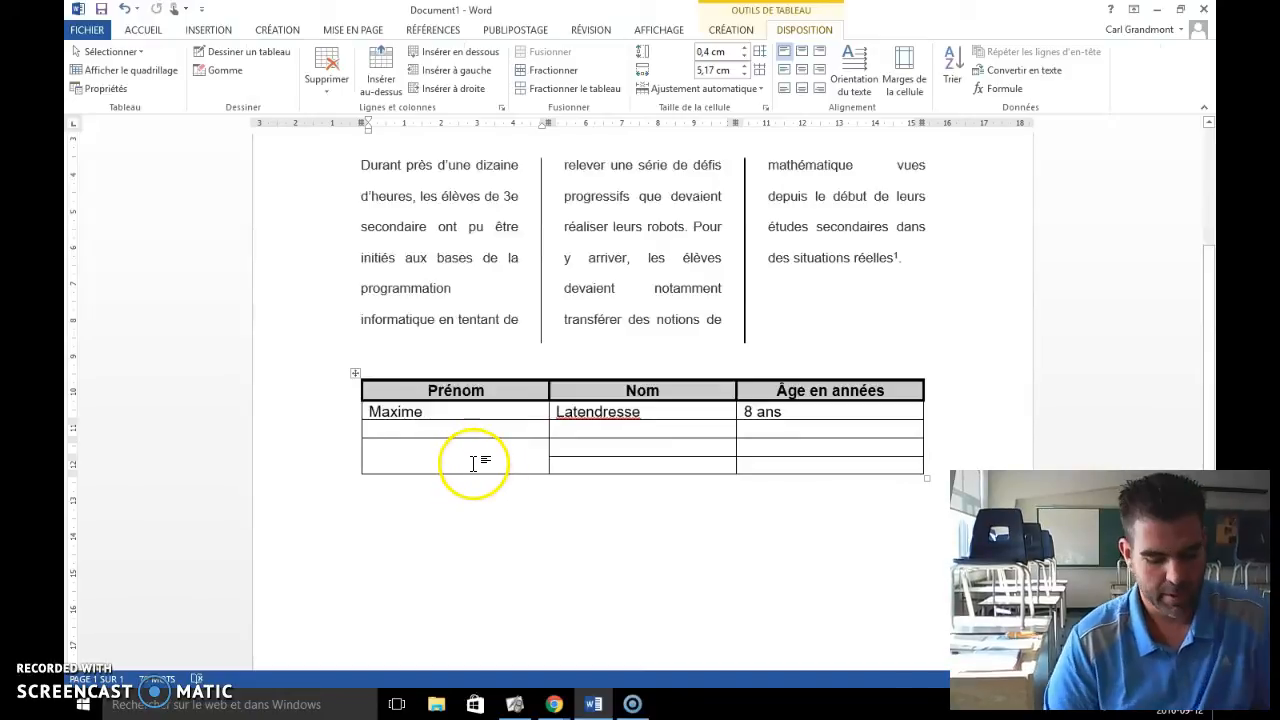
type("Esjwkwe w")
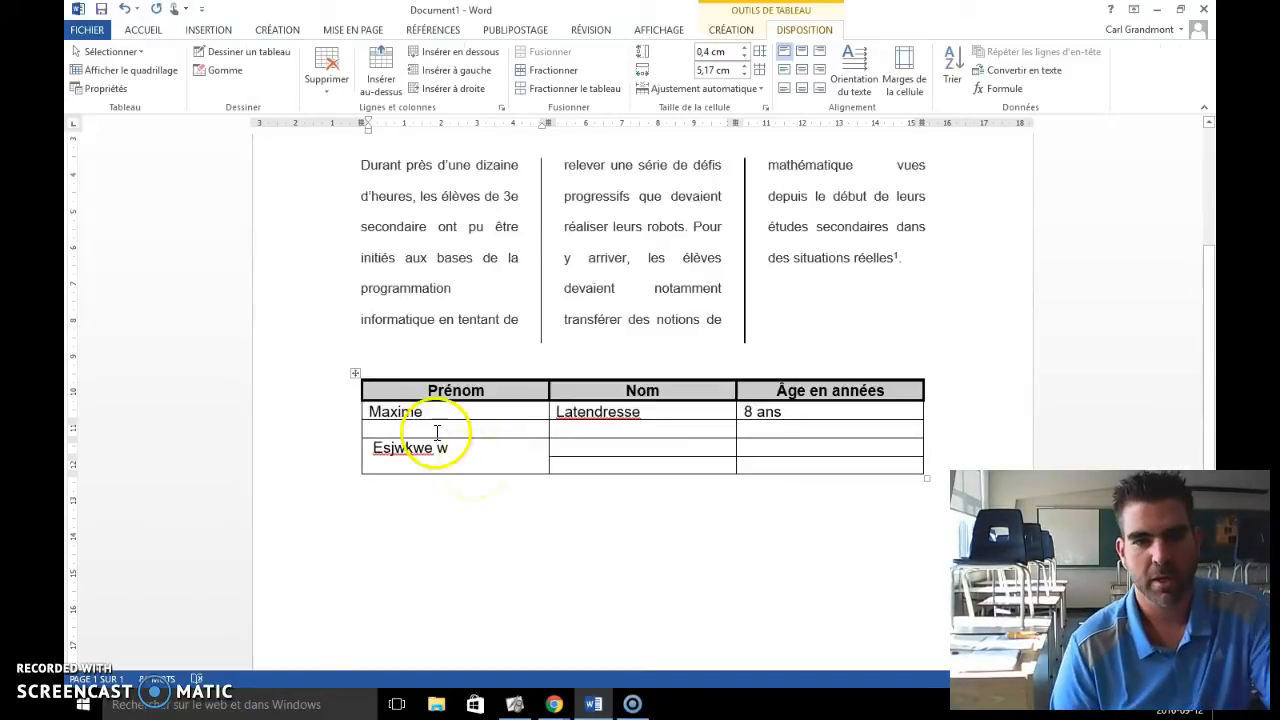
Step: Split the fourth-row cell of the Âge en années column into two columns and one row
left_click(806, 448)
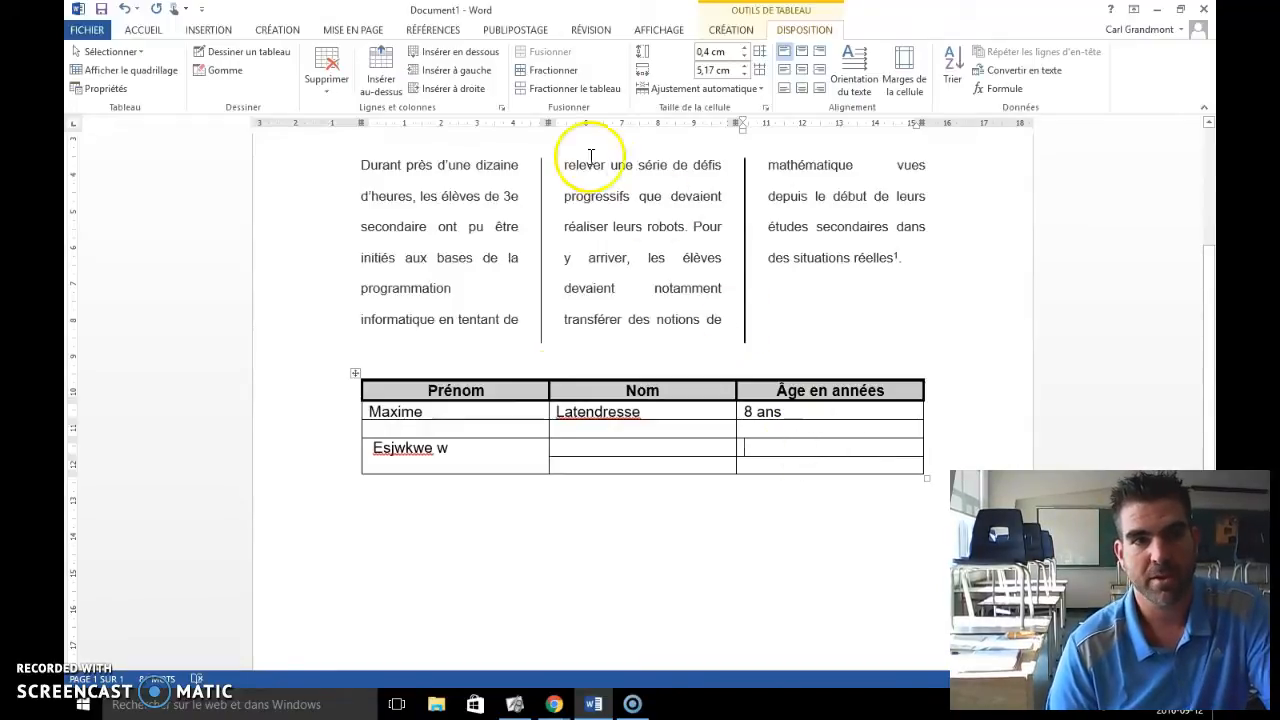
left_click(558, 69)
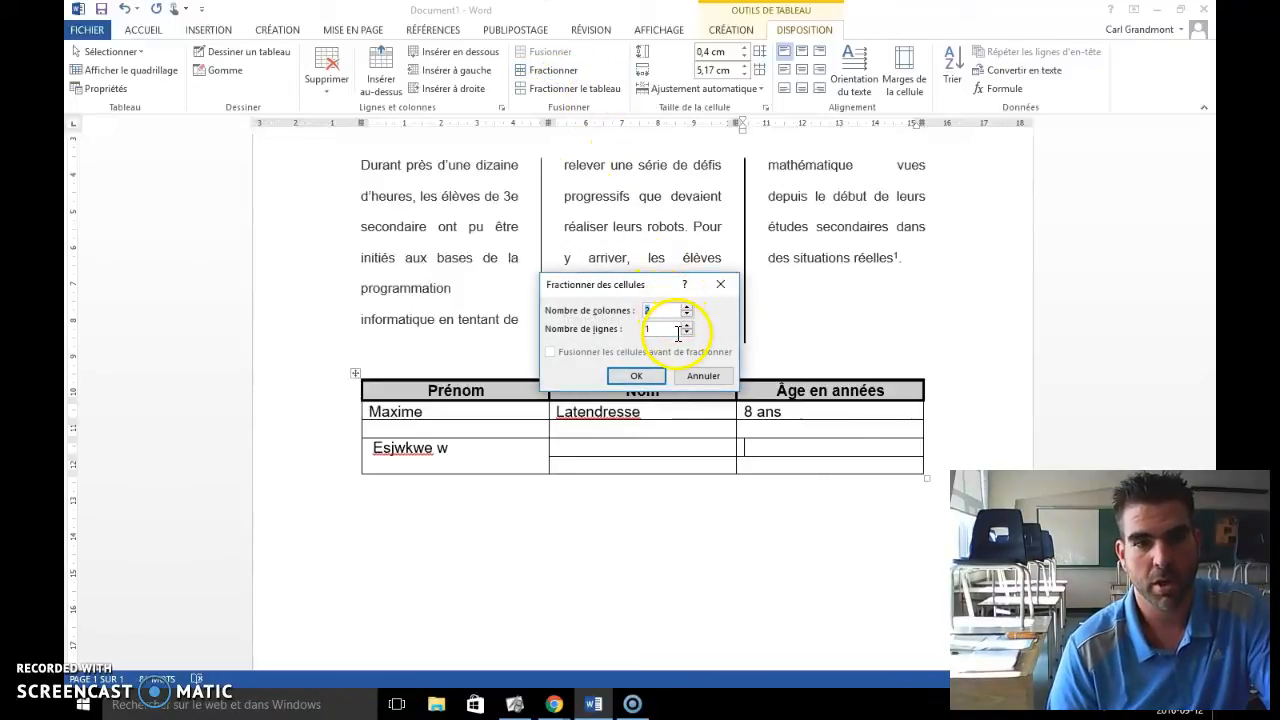
left_click(636, 378)
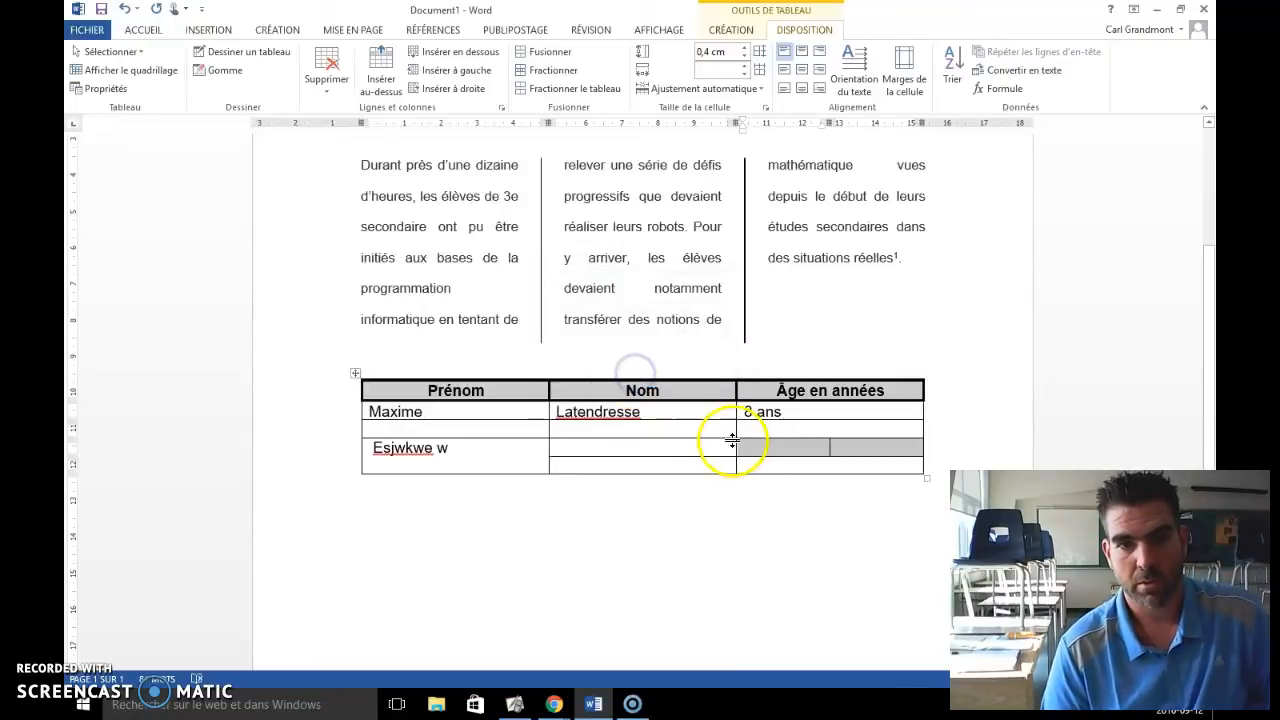
left_click(777, 466)
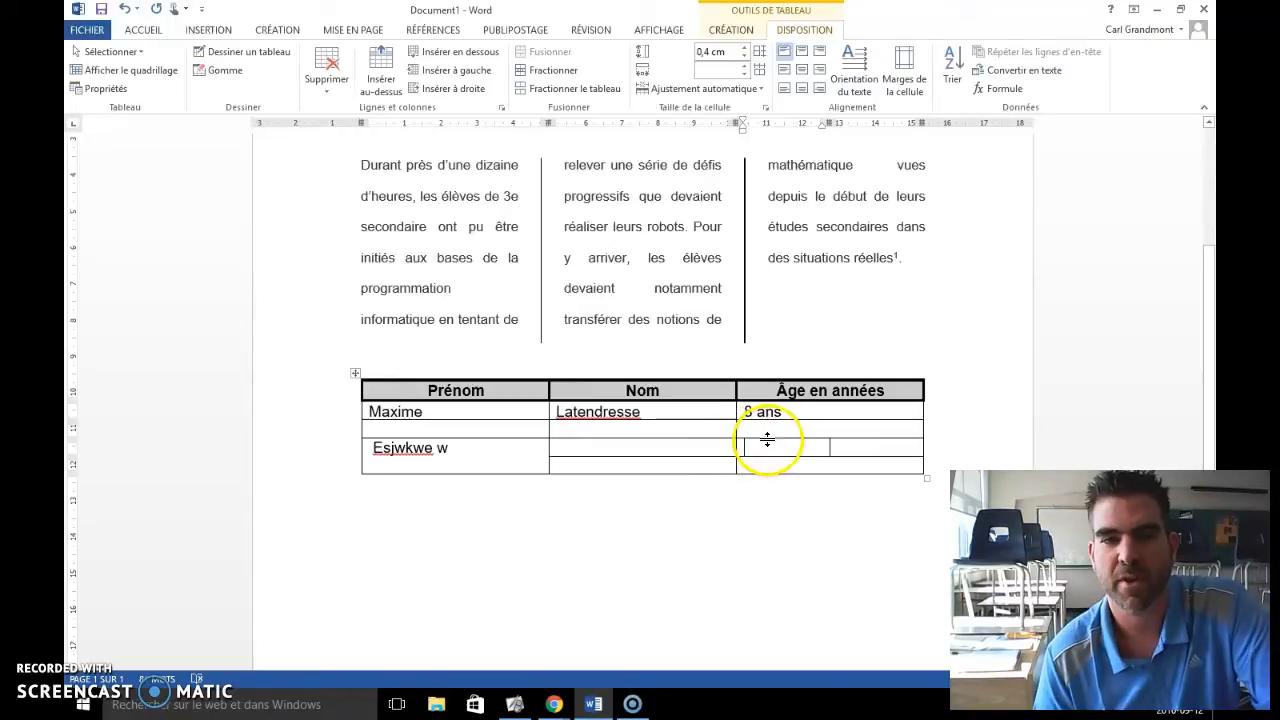
Step: Insert a new row above the table's header row
left_click(670, 390)
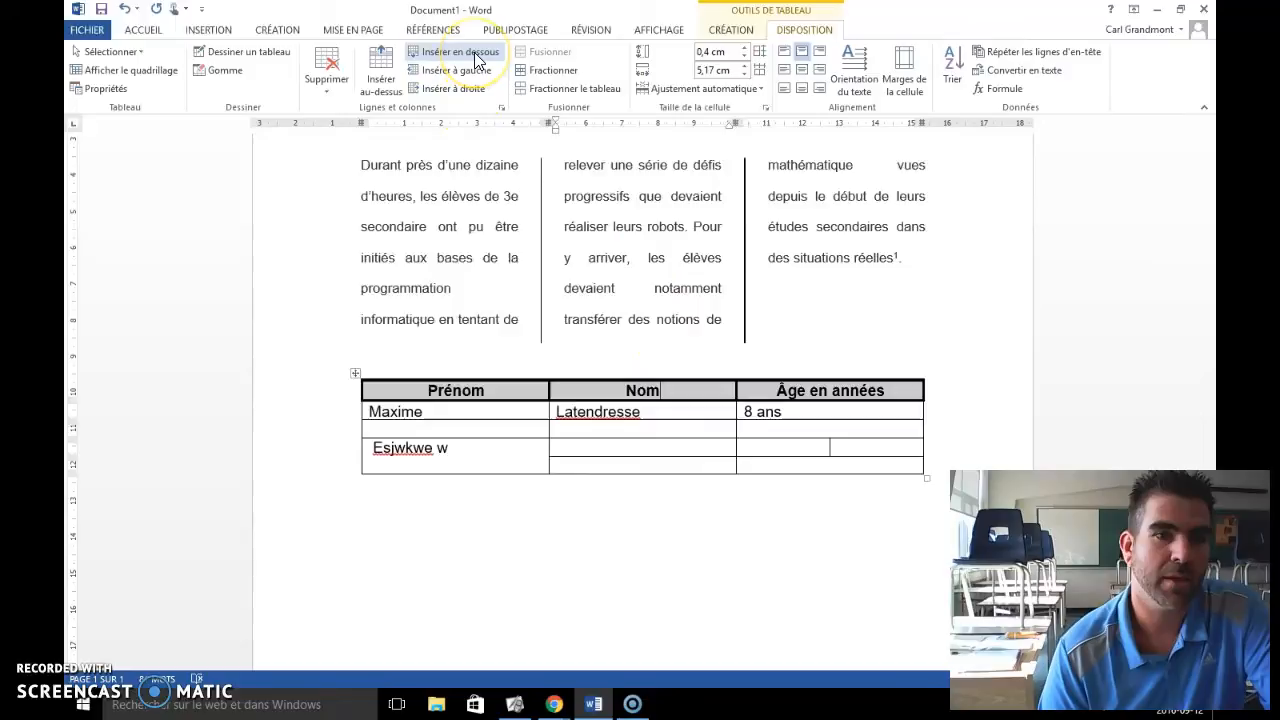
left_click(381, 78)
left_click(714, 563)
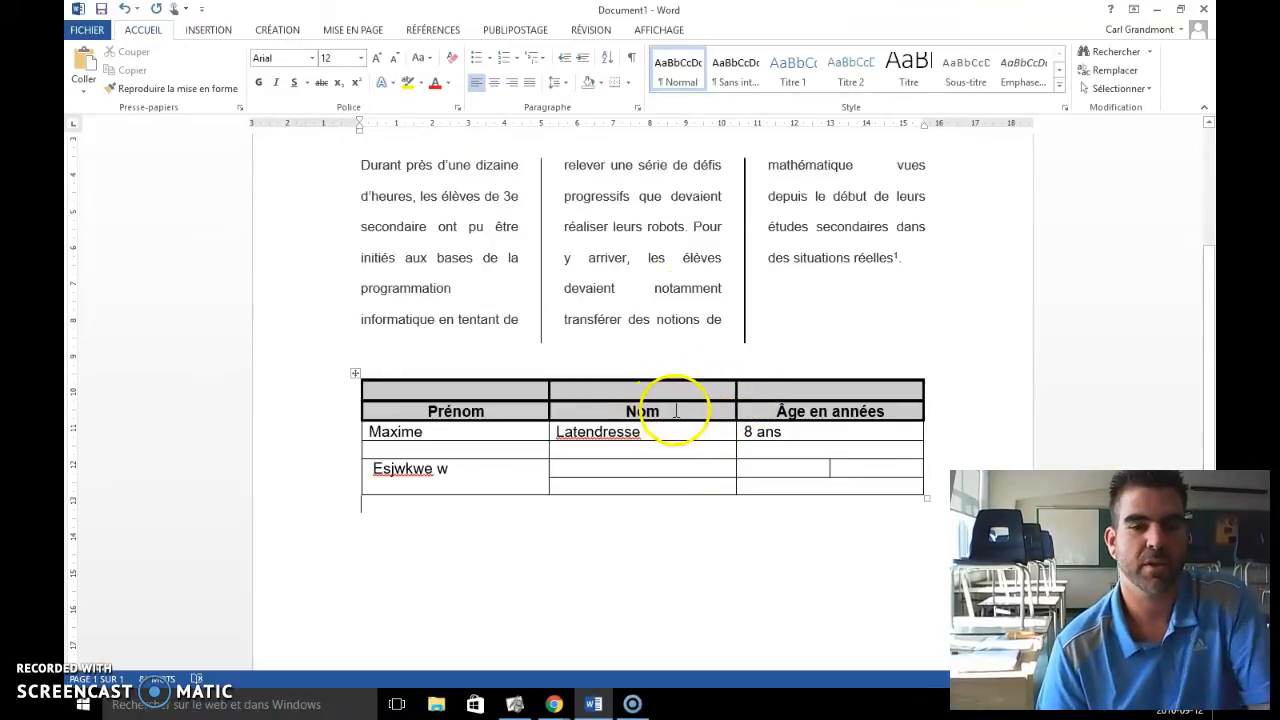
Step: Merge all cells of the empty top row into a single cell
left_click_drag(749, 391, 545, 387)
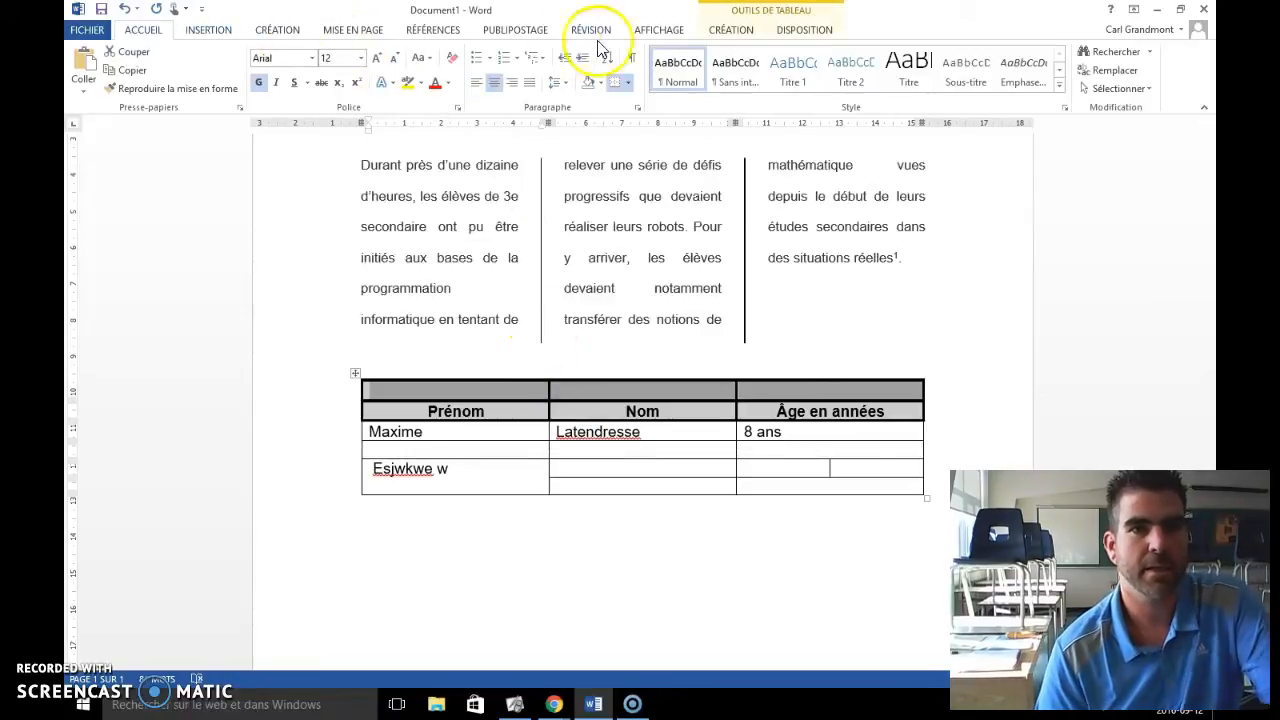
left_click(795, 29)
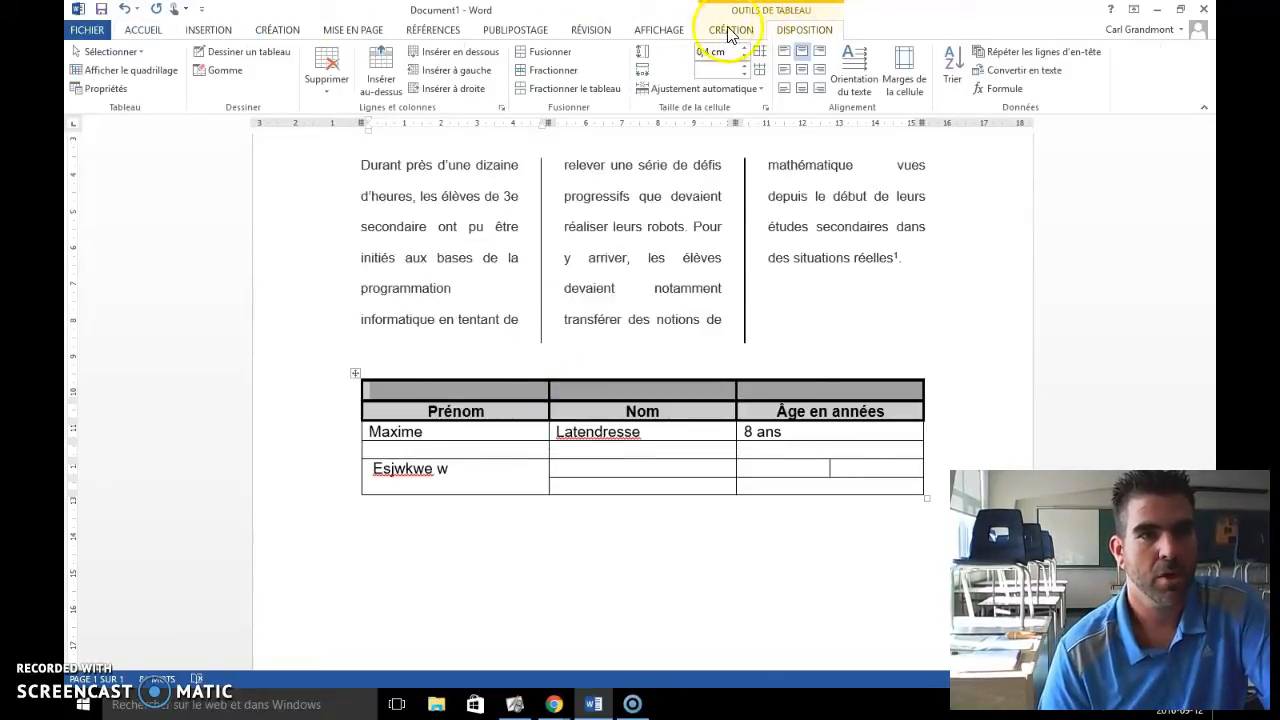
left_click(552, 51)
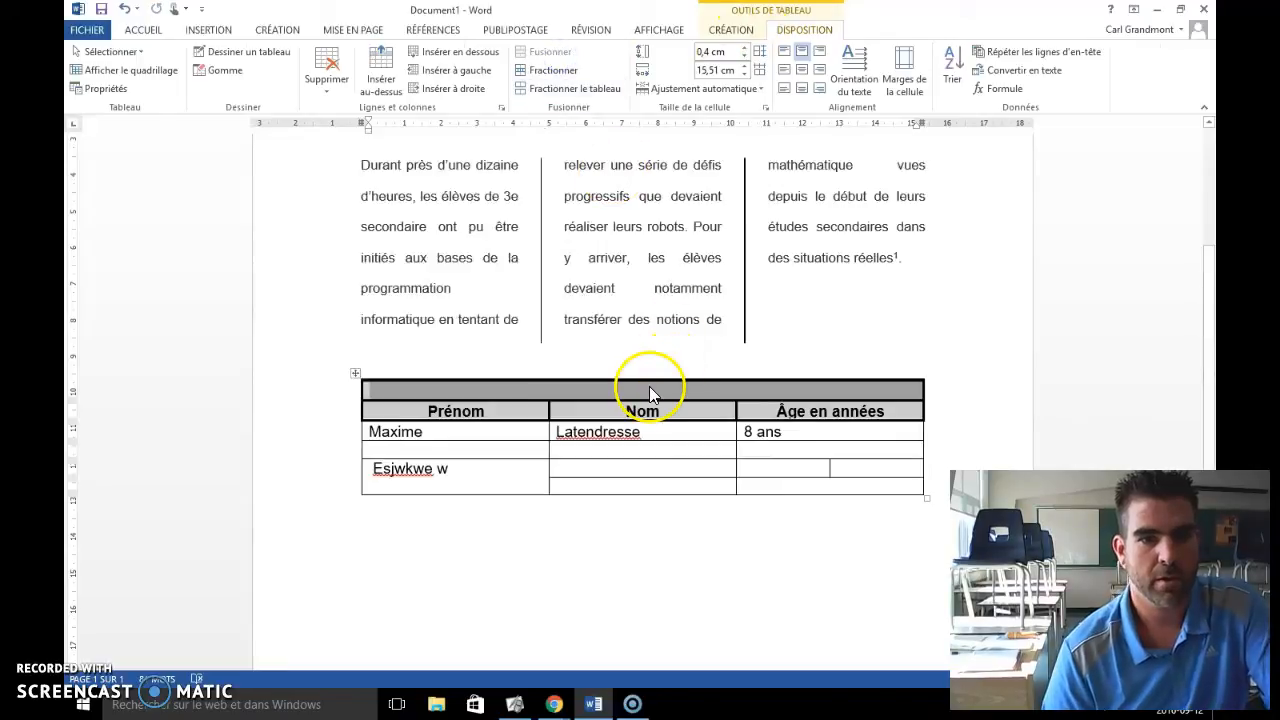
Step: Enter the title Liste des personnes présentes à la fête in the table's merged top row
left_click(649, 386)
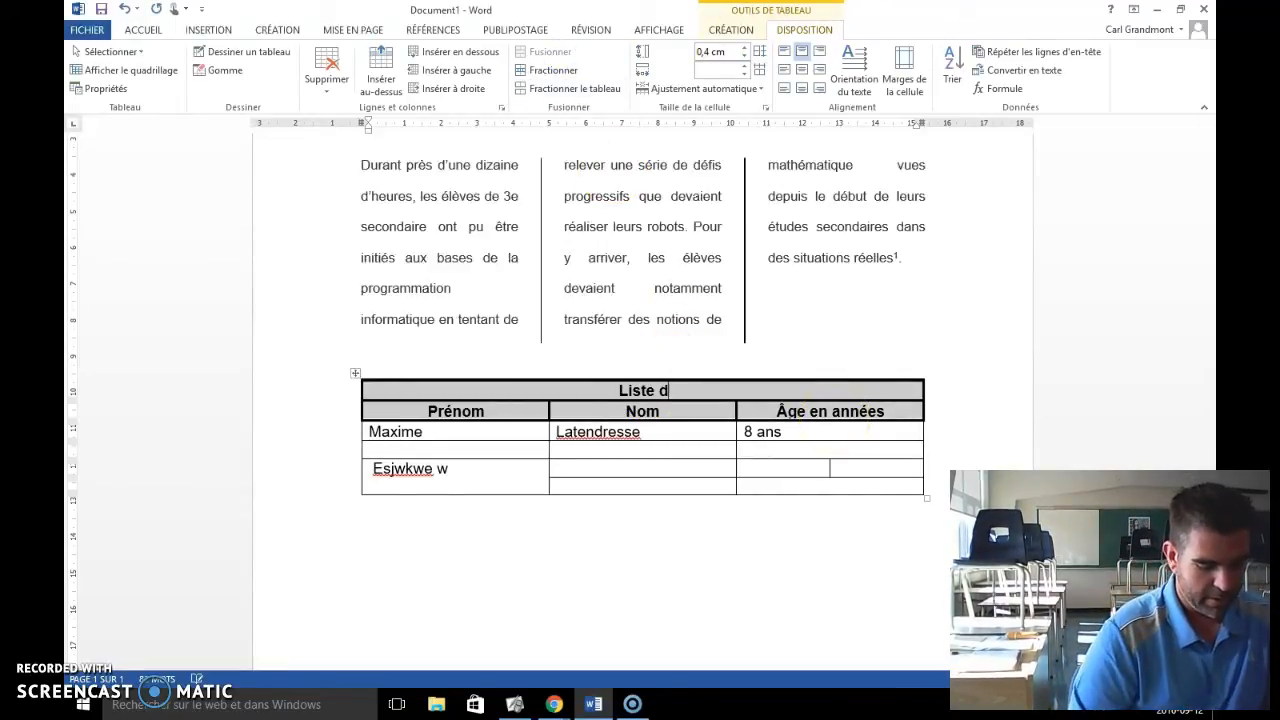
type("Liste des personnes pré")
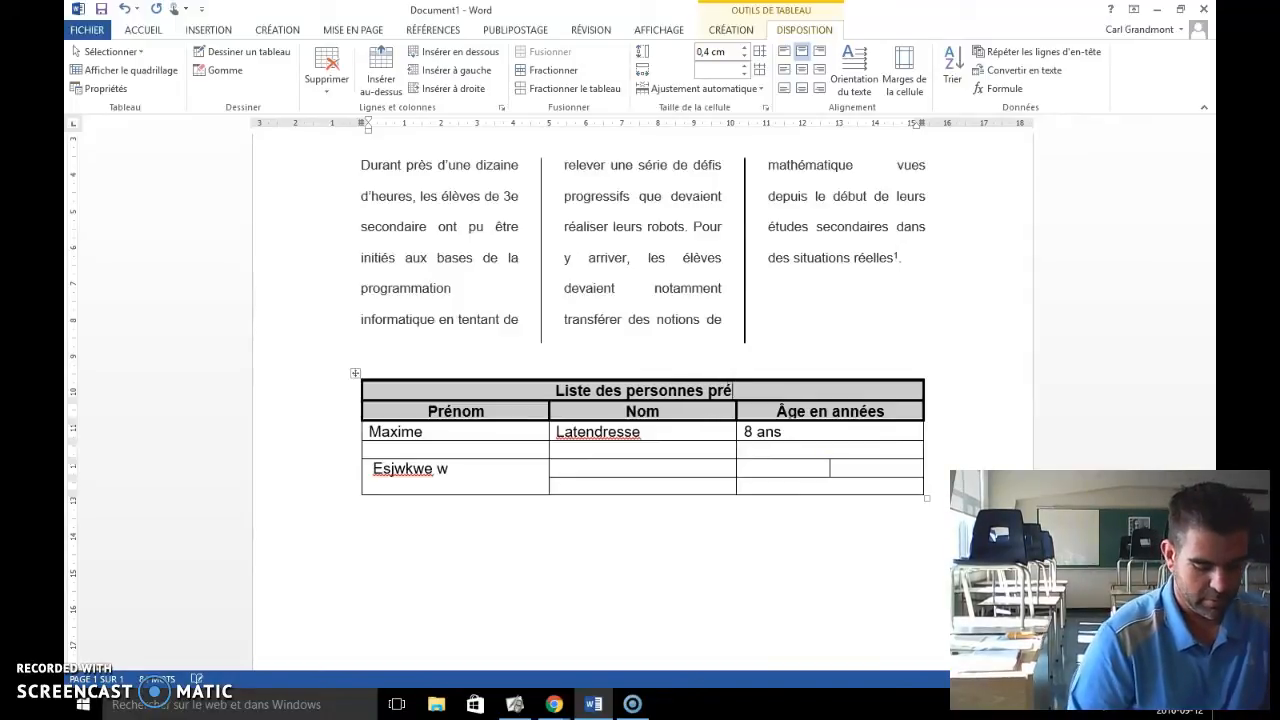
type("sentes à")
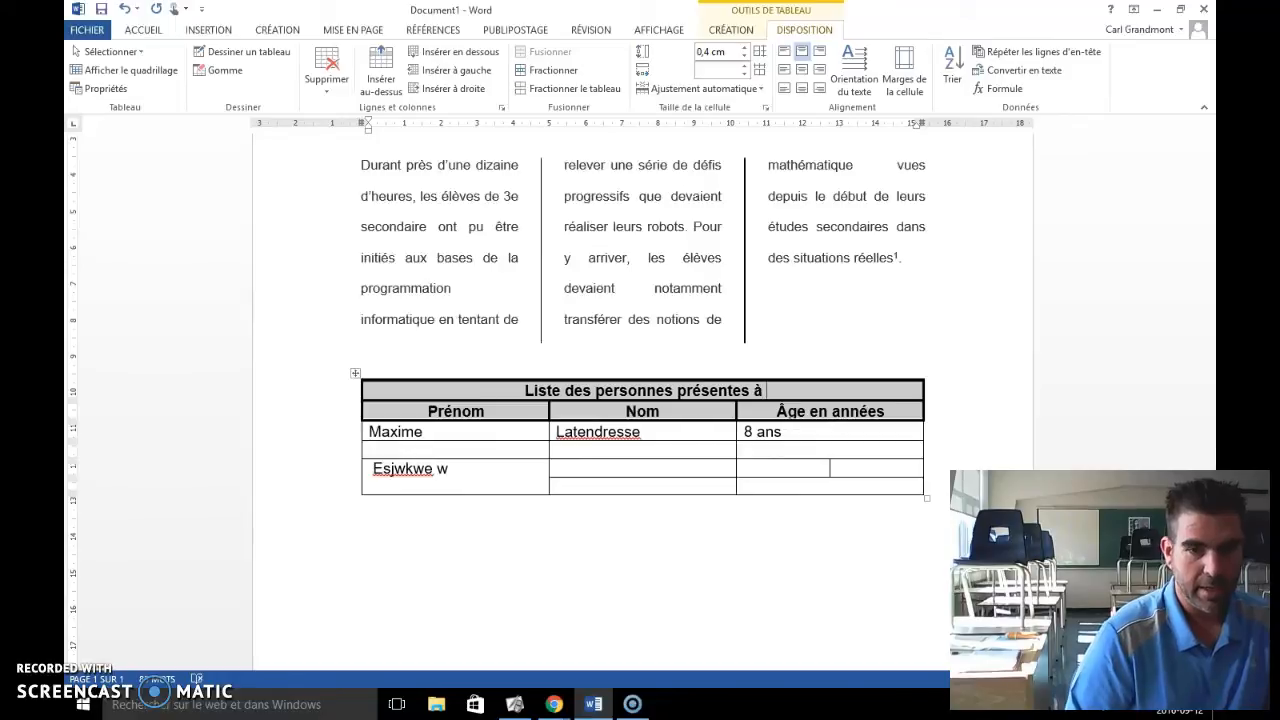
type(" la fête")
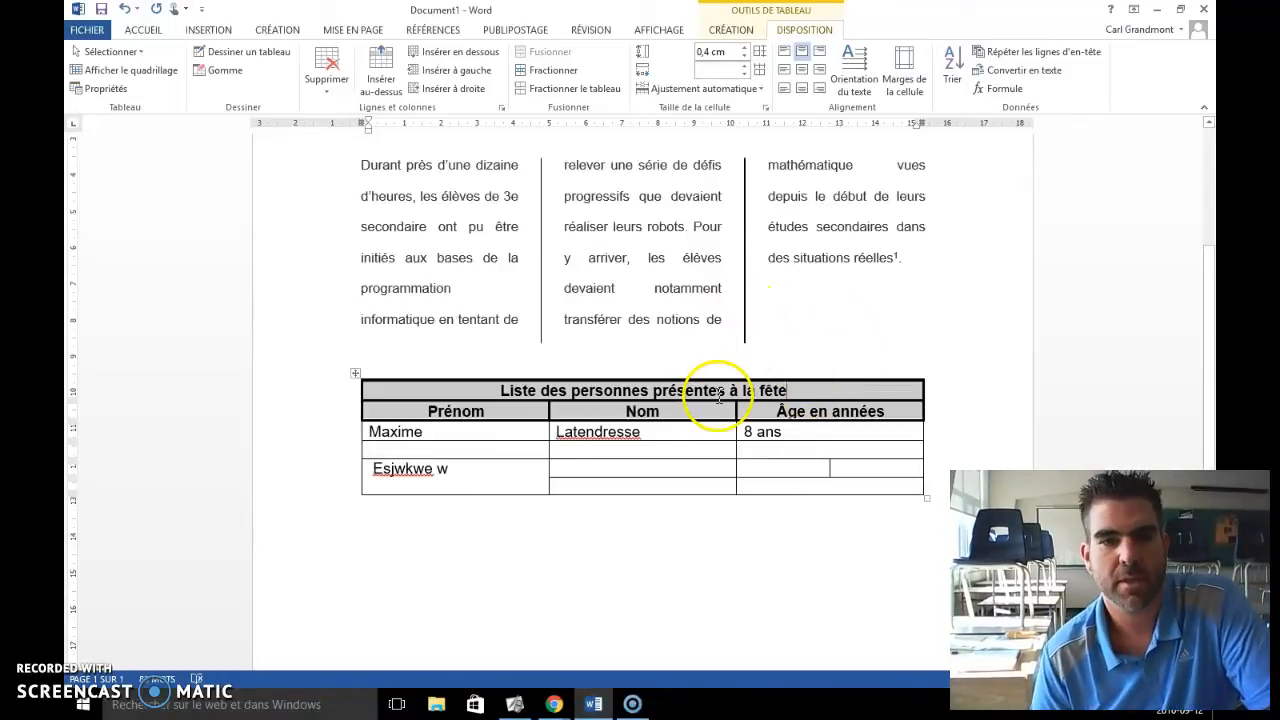
Step: Apply a 2 ¼ pt border to all four sides of only the empty bottom cell in the table's Nom column
left_click(611, 486)
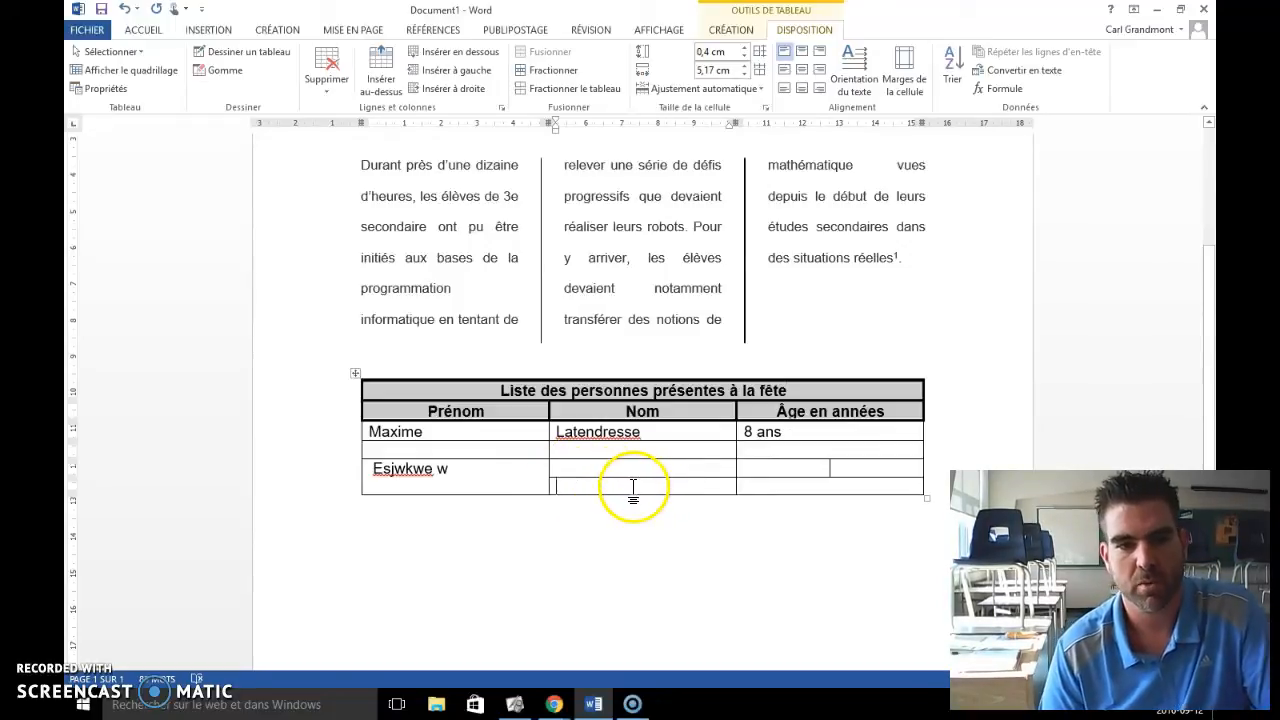
right_click(633, 487)
left_click(672, 445)
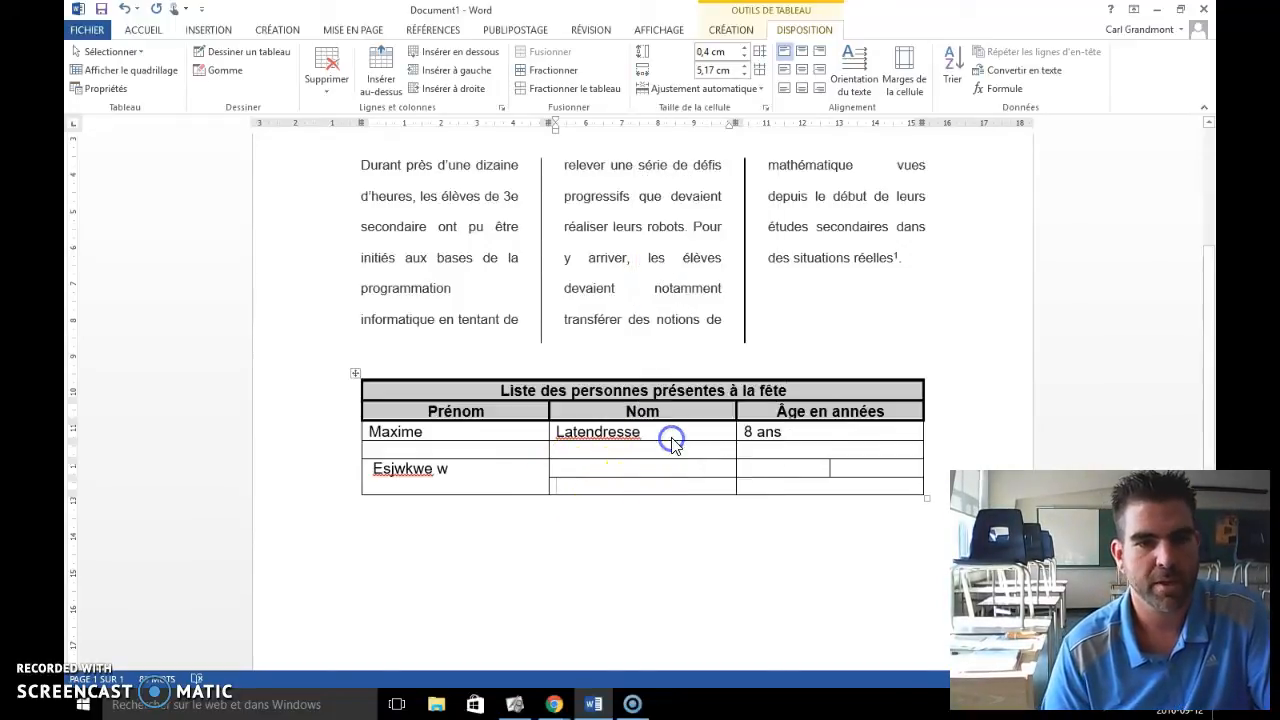
left_click(716, 462)
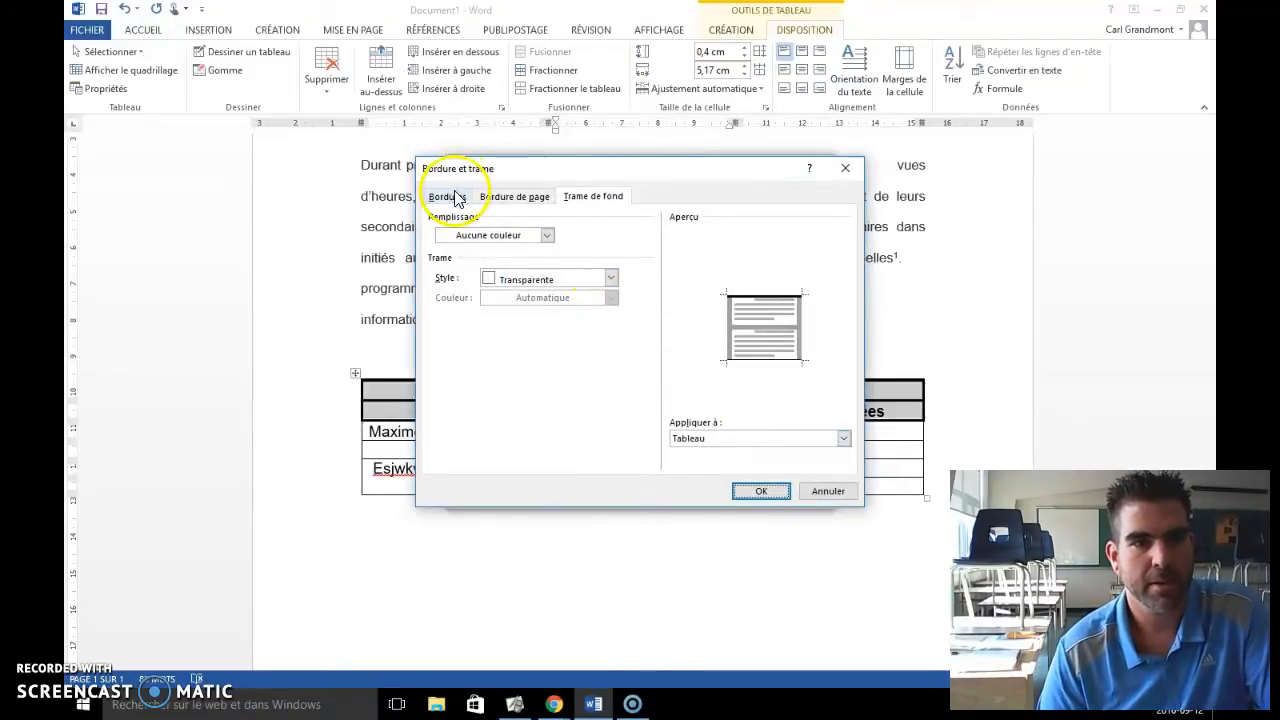
left_click(450, 197)
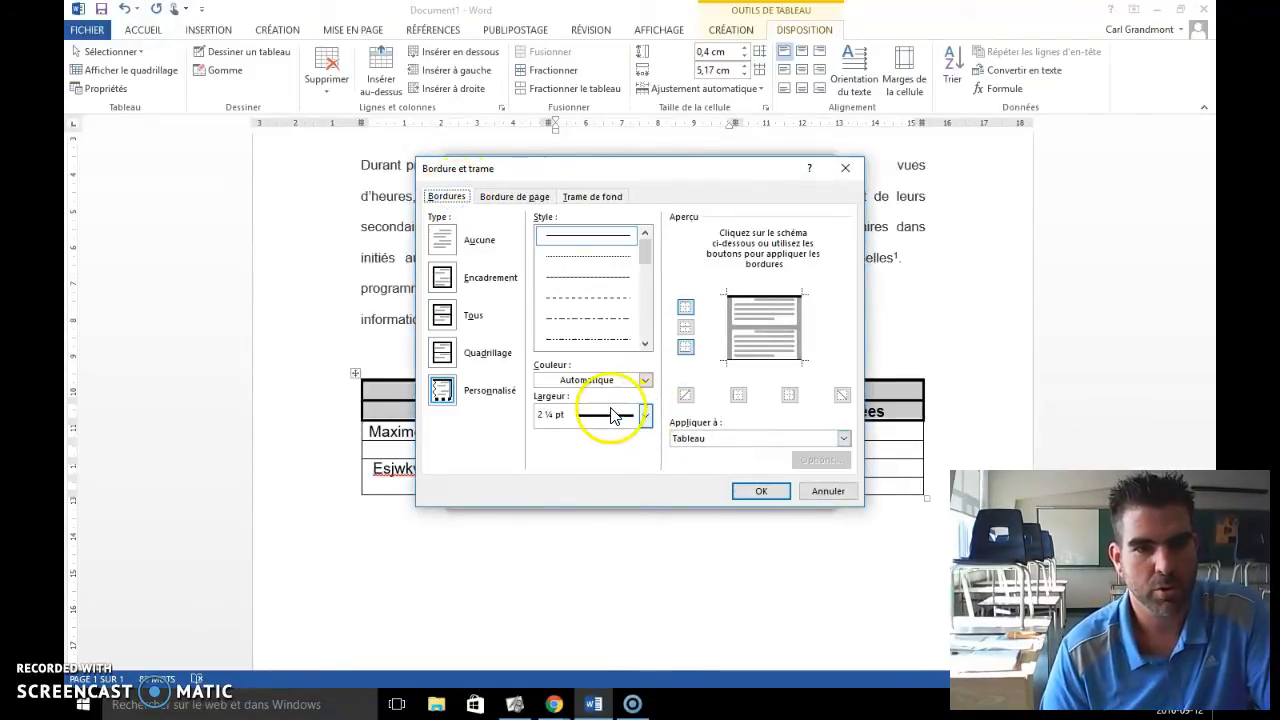
left_click(686, 308)
left_click(684, 309)
left_click(685, 351)
left_click(685, 349)
left_click(740, 397)
left_click(765, 441)
left_click(727, 466)
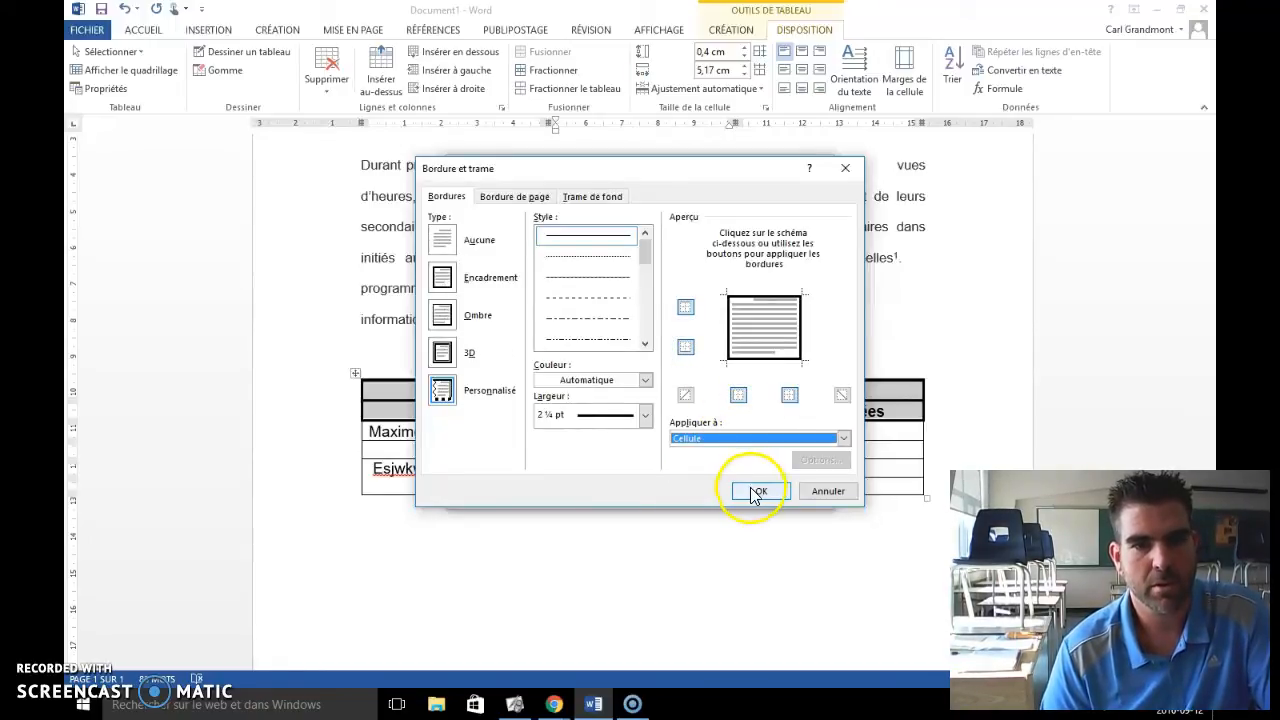
left_click(755, 493)
Step: Add the line Choses à apporter… below the table, followed by a new empty line
left_click(734, 497)
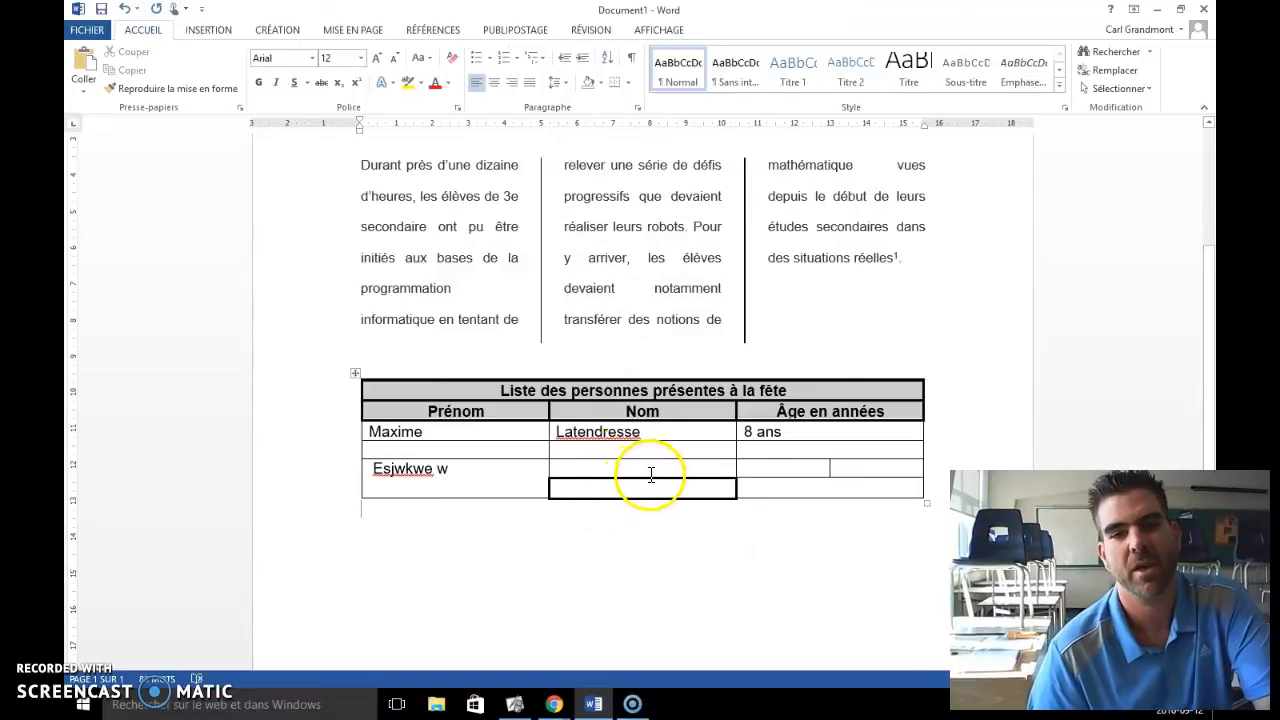
scroll(662, 483, "down", 1)
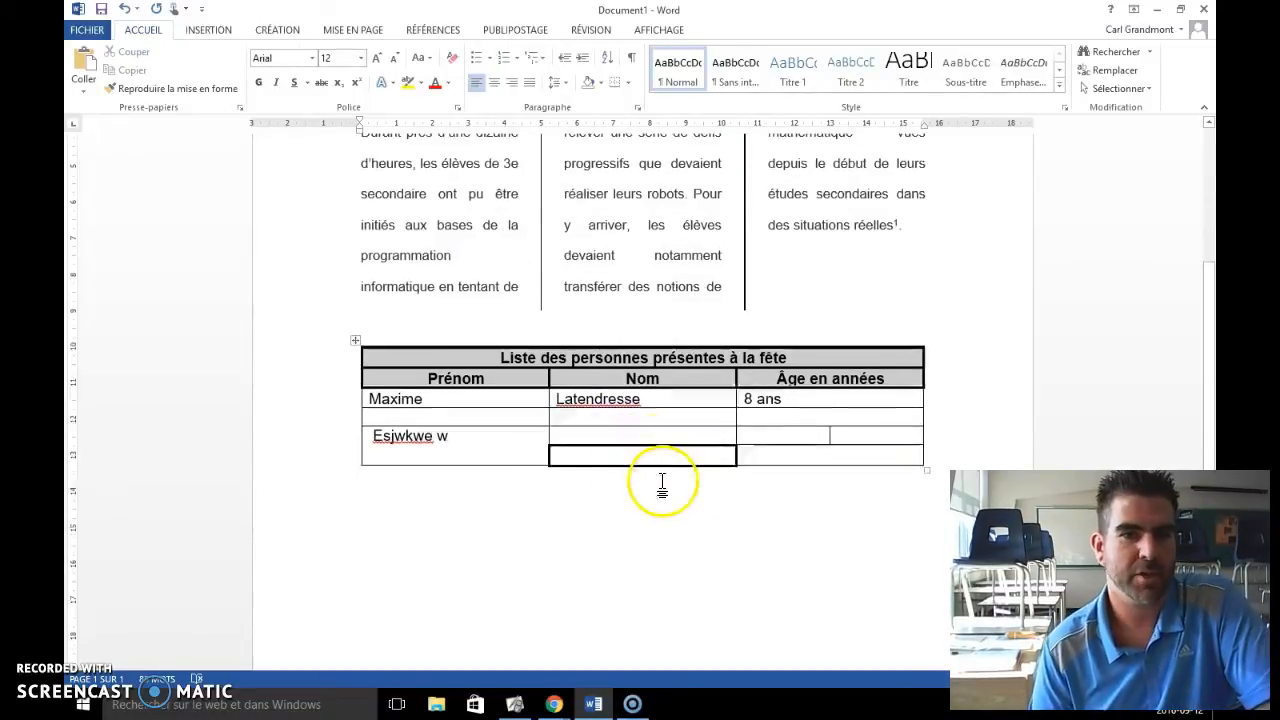
scroll(662, 483, "down", 2)
left_click(578, 459)
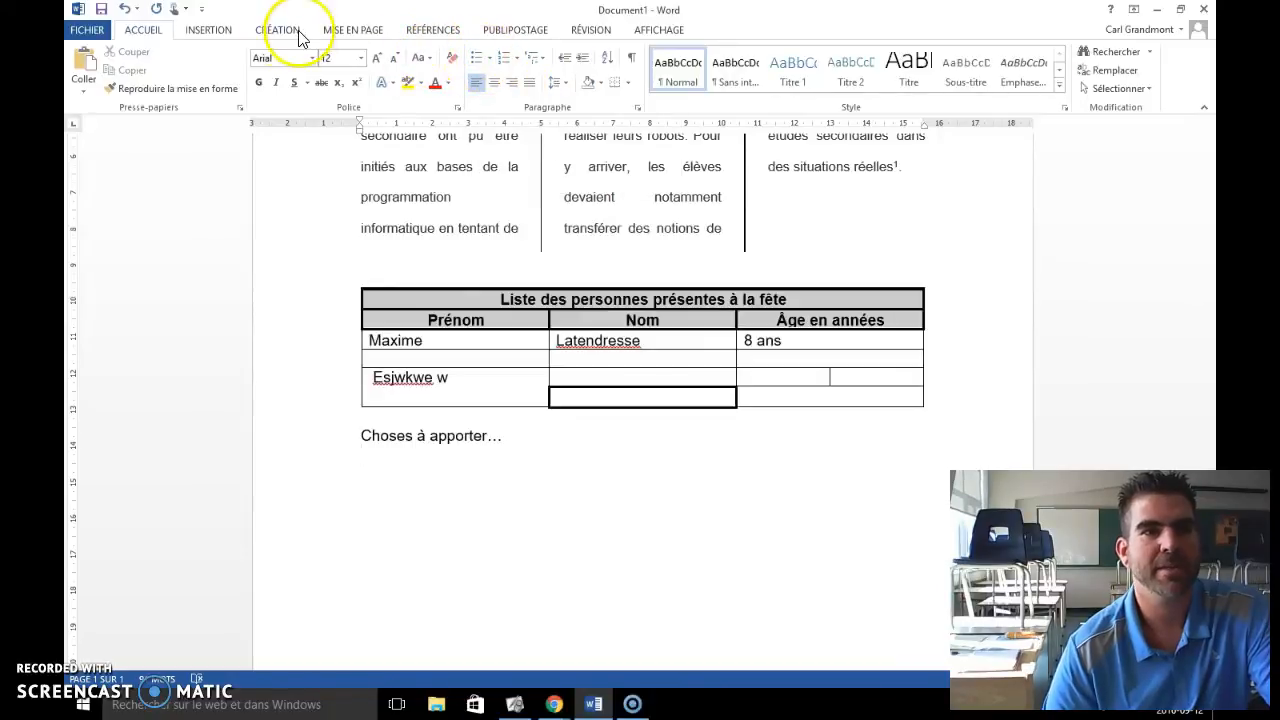
Step: Create an arrow-bulleted list under Choses à apporter… with Maillot de bain, Serviette, Crème solaire and Guimauves pour le feu
left_click(230, 32)
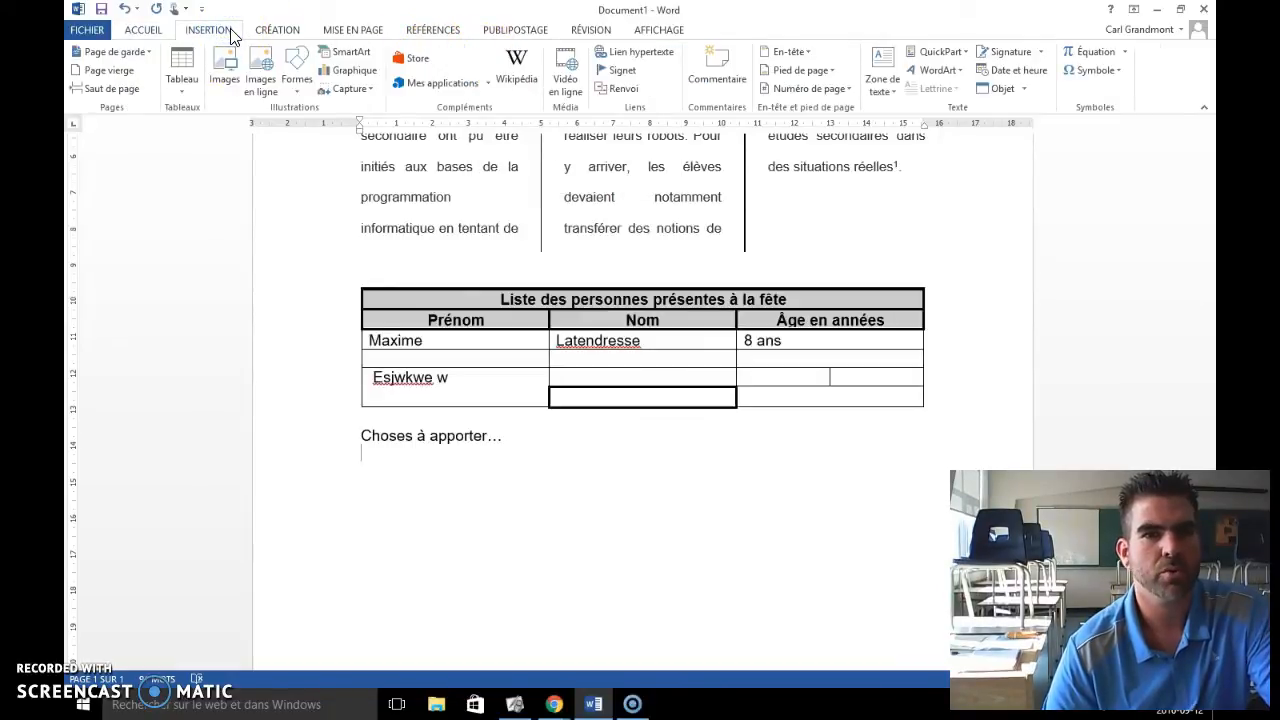
left_click(150, 28)
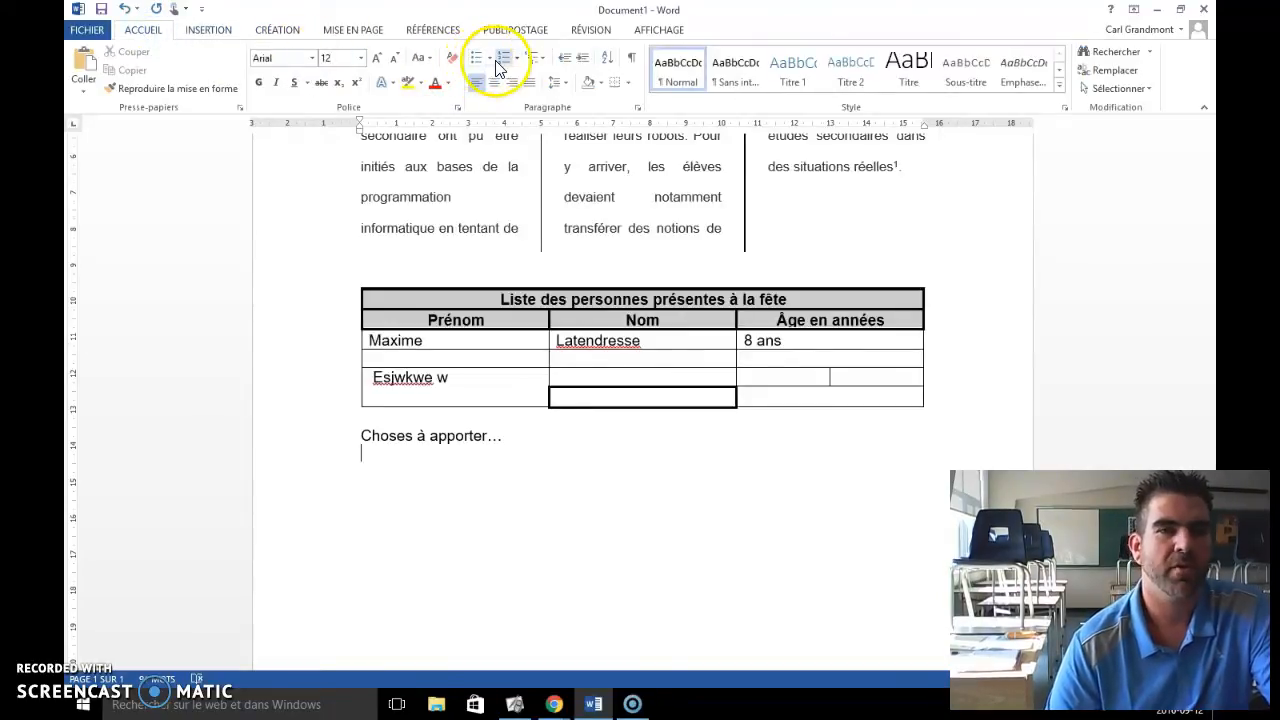
left_click(489, 60)
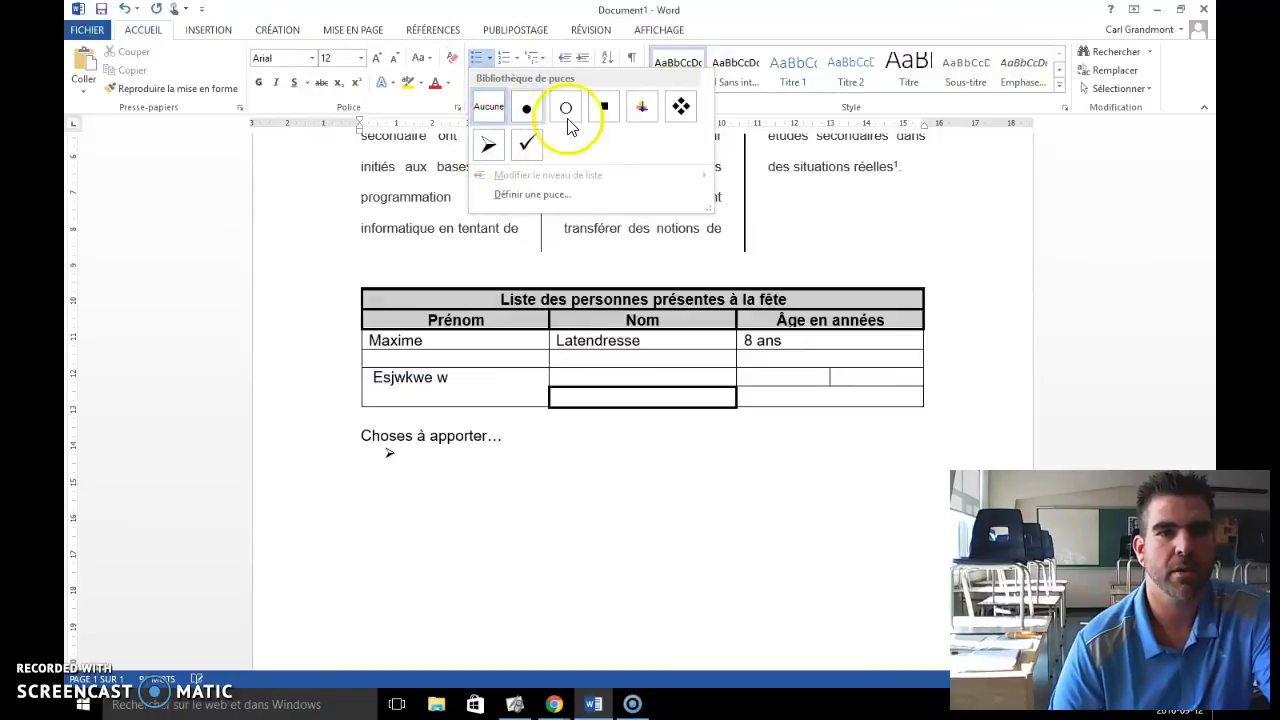
left_click(489, 146)
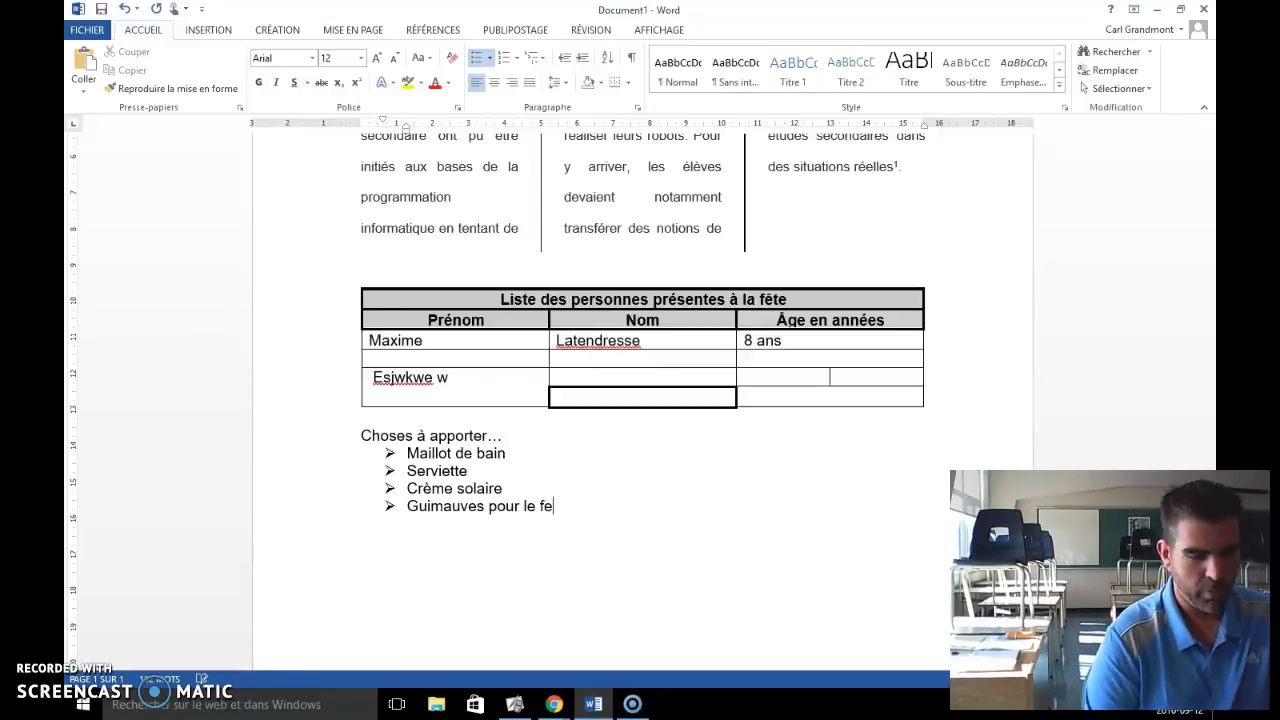
key("Return")
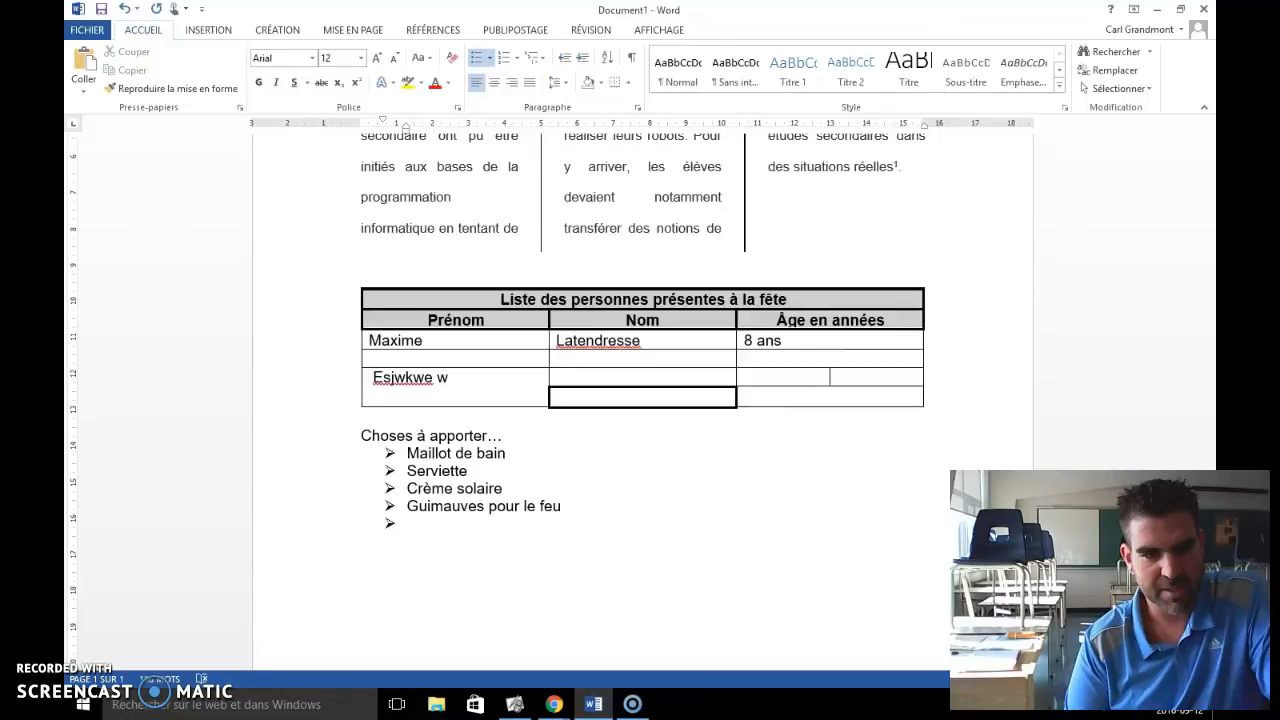
Step: End the arrow-bulleted list after Guimauves pour le feu and return to plain text at the left margin
key("BackSpace")
key("BackSpace")
key("BackSpace")
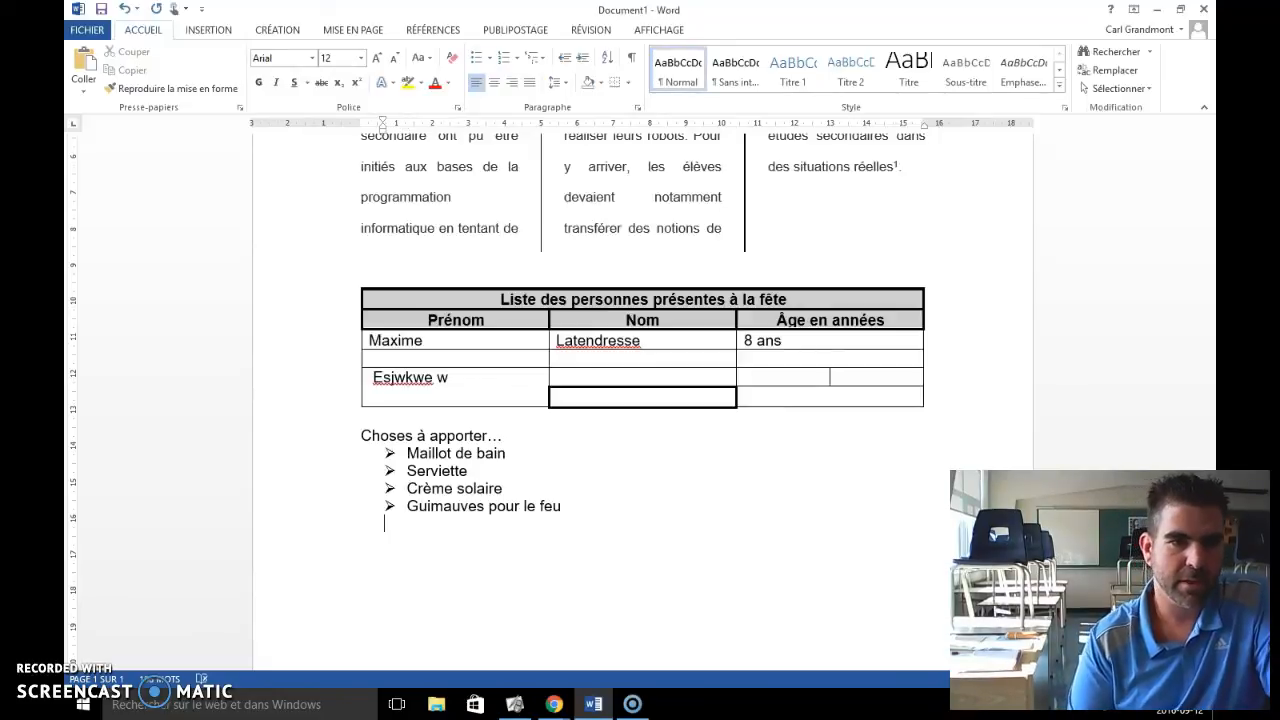
type("K kjpp vltky")
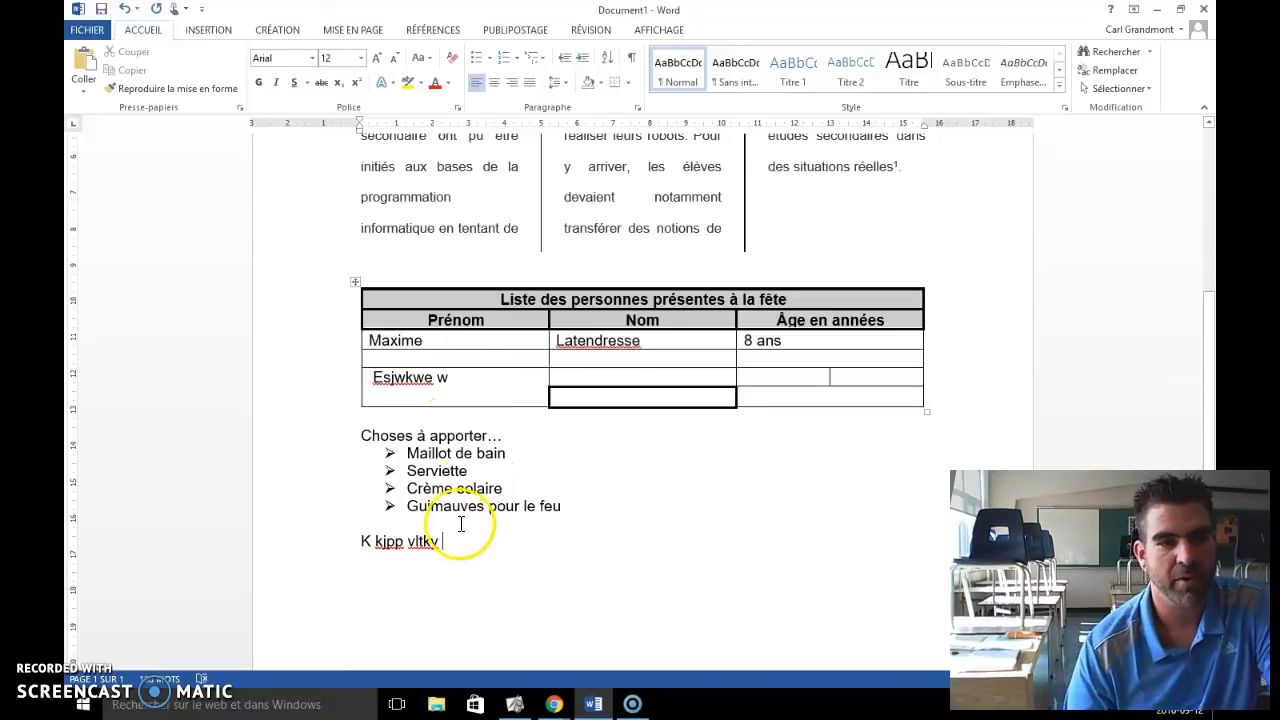
key("BackSpace")
key("BackSpace")
key("BackSpace")
key("BackSpace")
key("BackSpace")
key("BackSpace")
key("BackSpace")
key("BackSpace")
key("BackSpace")
key("BackSpace")
key("BackSpace")
key("BackSpace")
key("BackSpace")
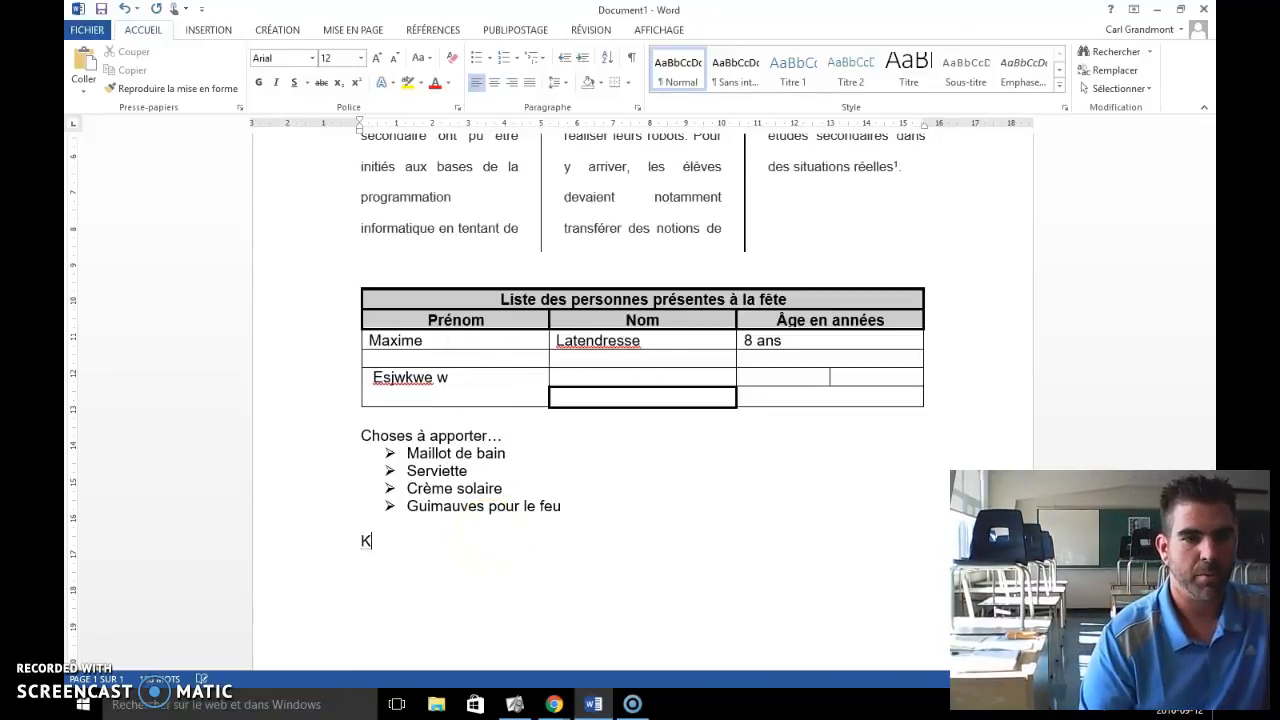
Step: Add the line Aussi… below the arrow-bulleted list and start a list with four-diamond bullets beneath it
type("Aussi...")
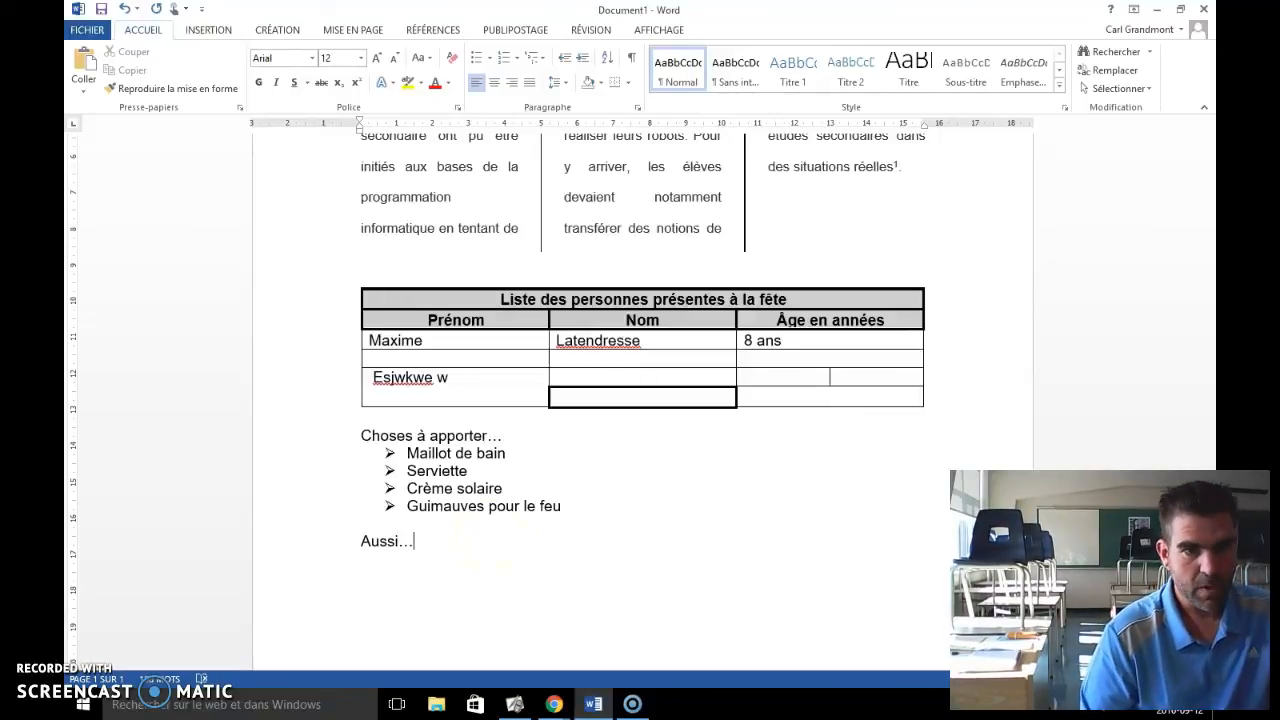
key("Return")
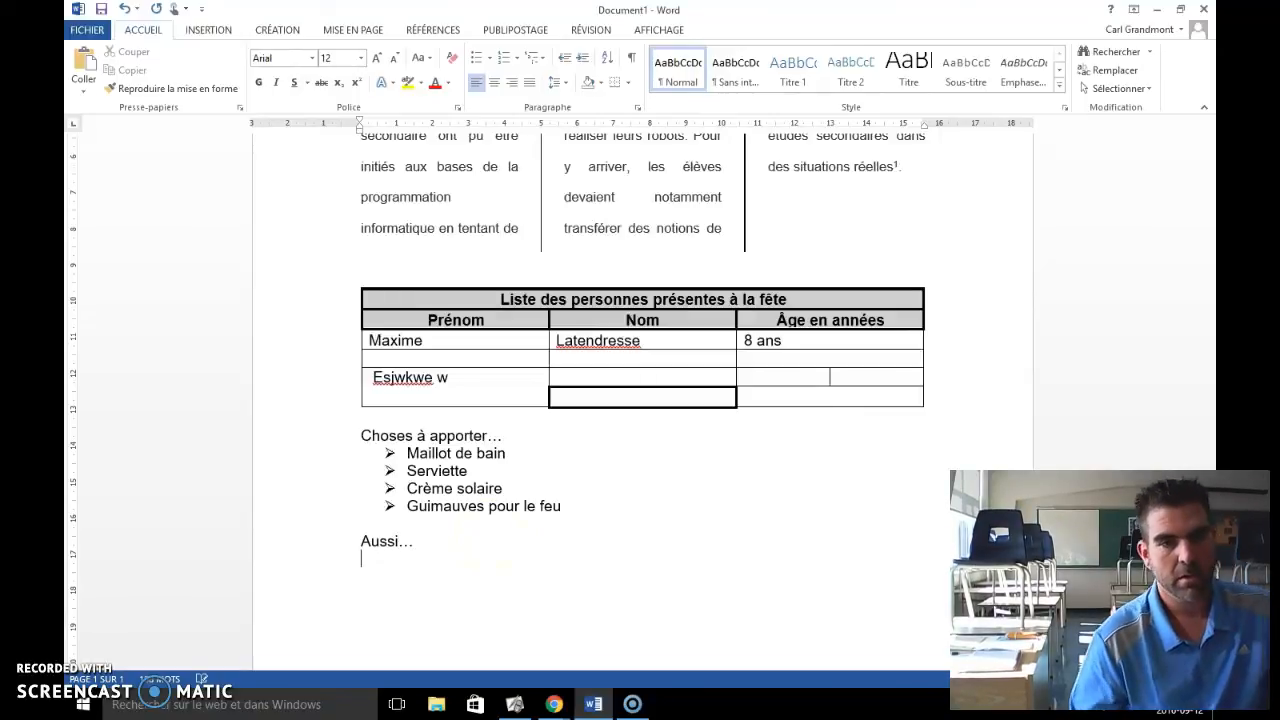
left_click(492, 60)
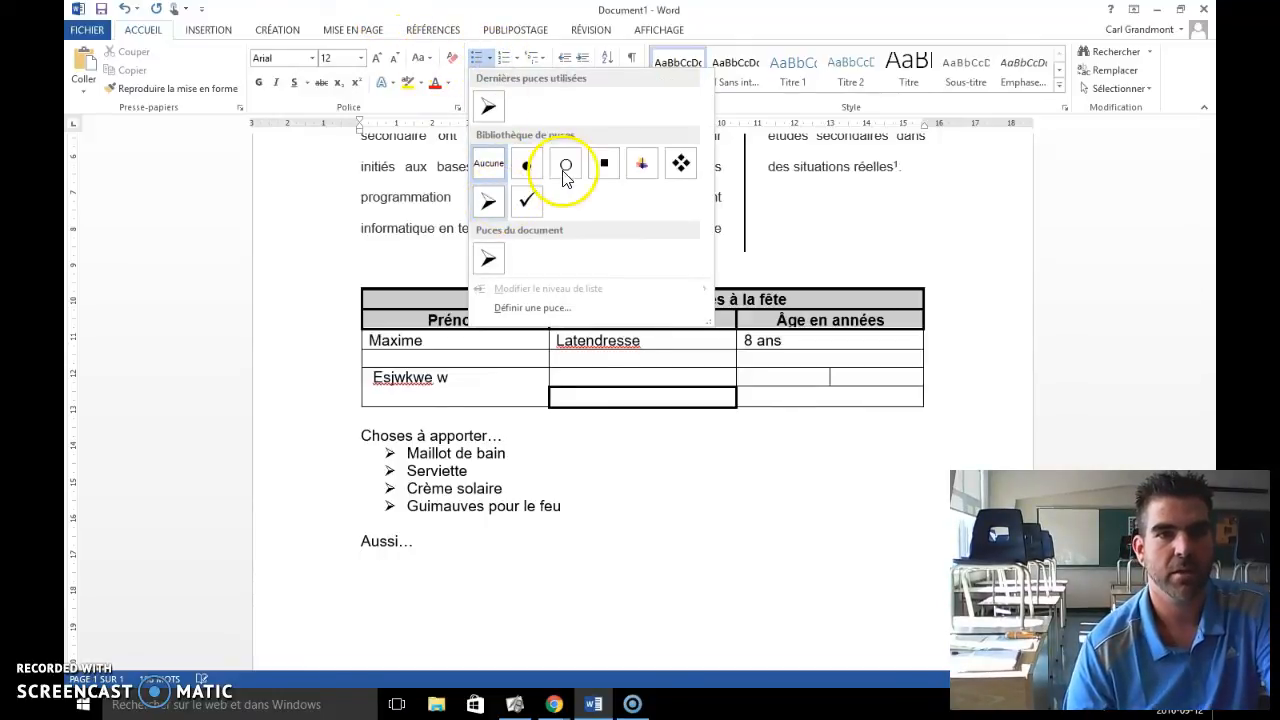
left_click(680, 163)
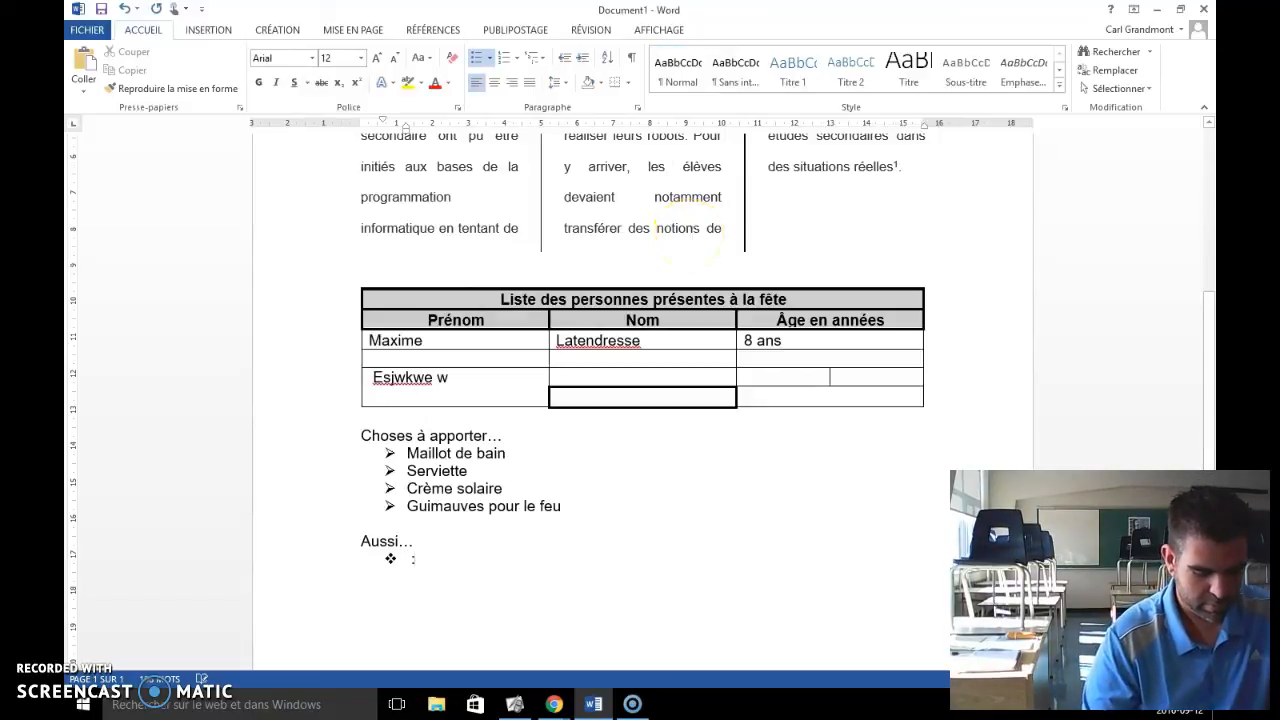
Step: Enter Linge de rechange and Livre as the items under Aussi… and end the bulleted list
type("Lind")
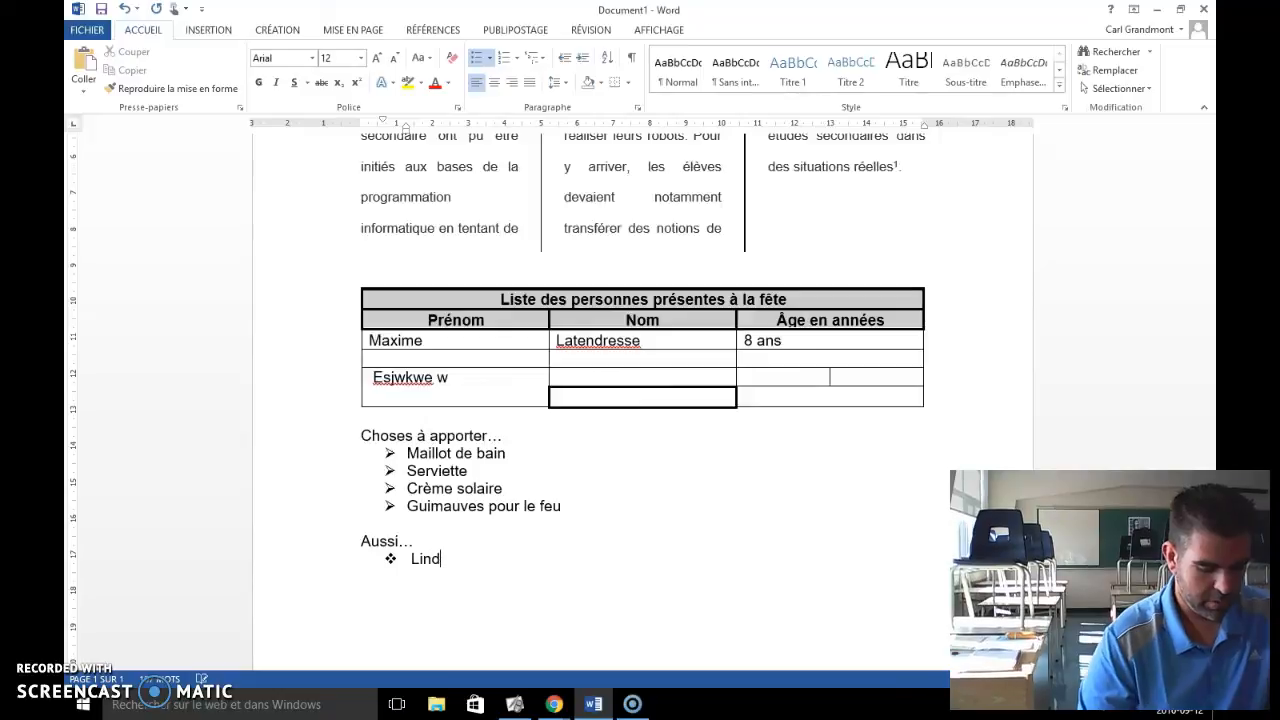
key("BackSpace")
type("ge de r")
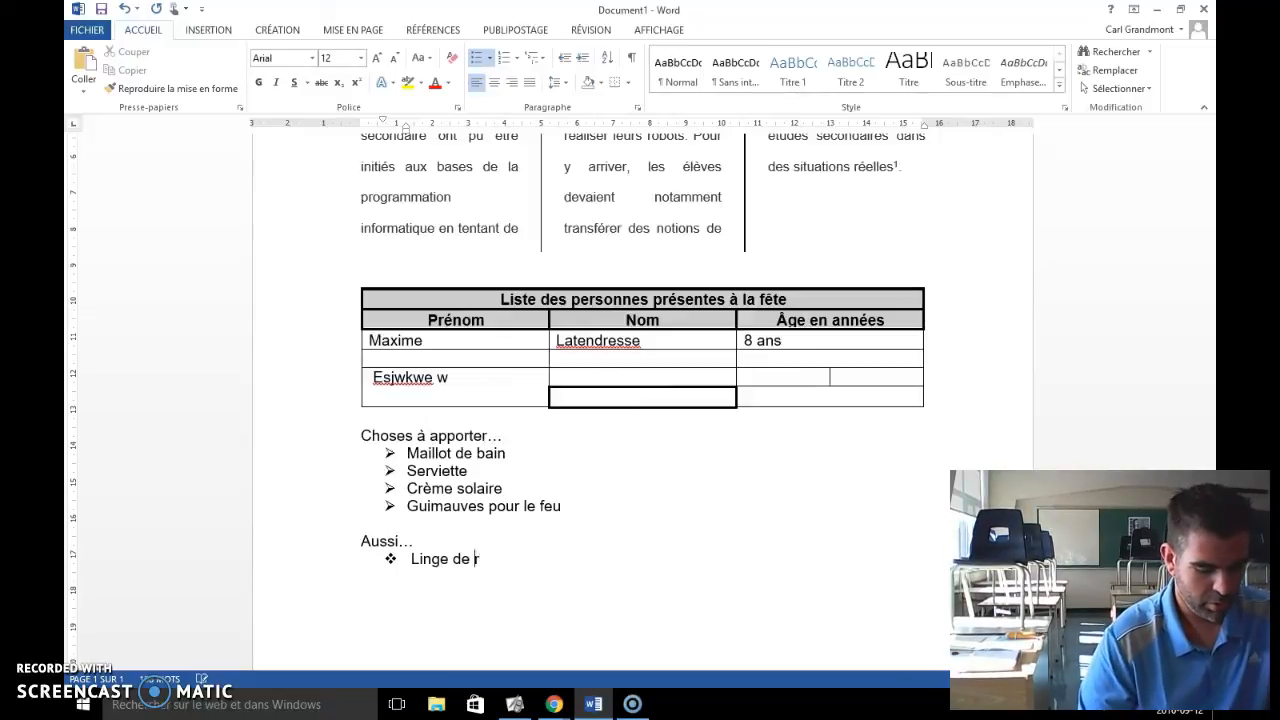
type("echange")
key("Return")
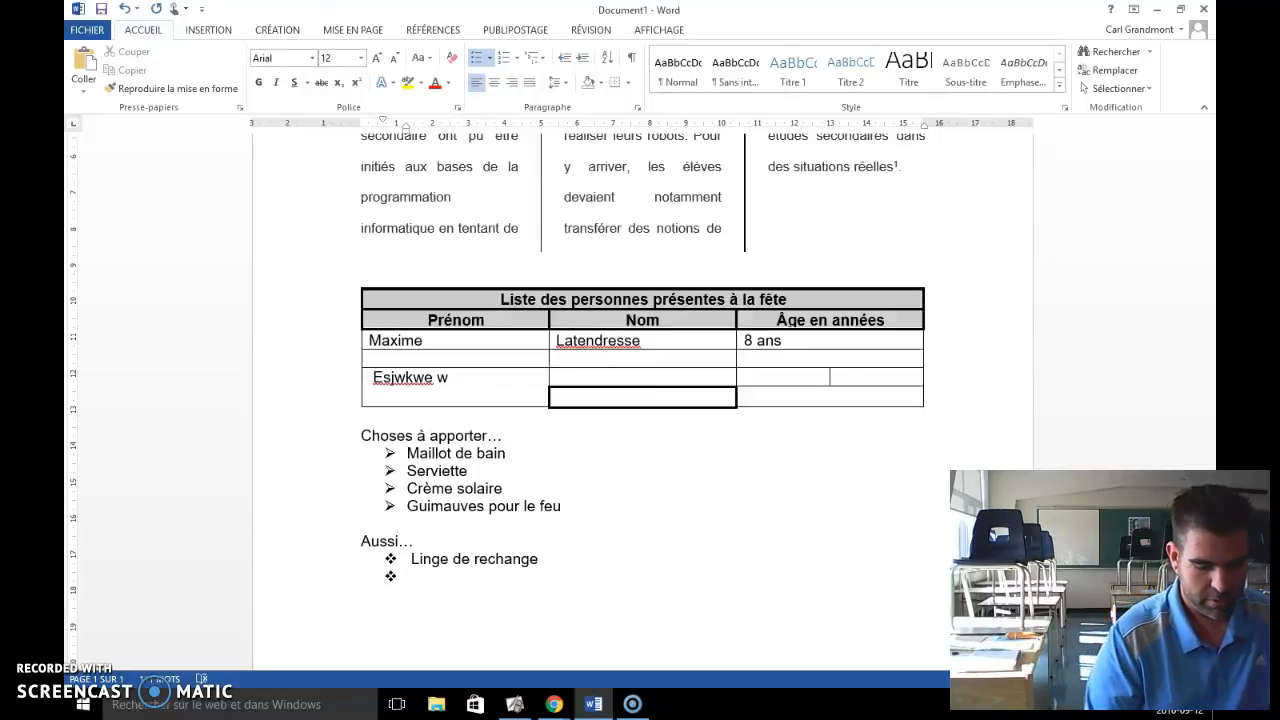
type("livre")
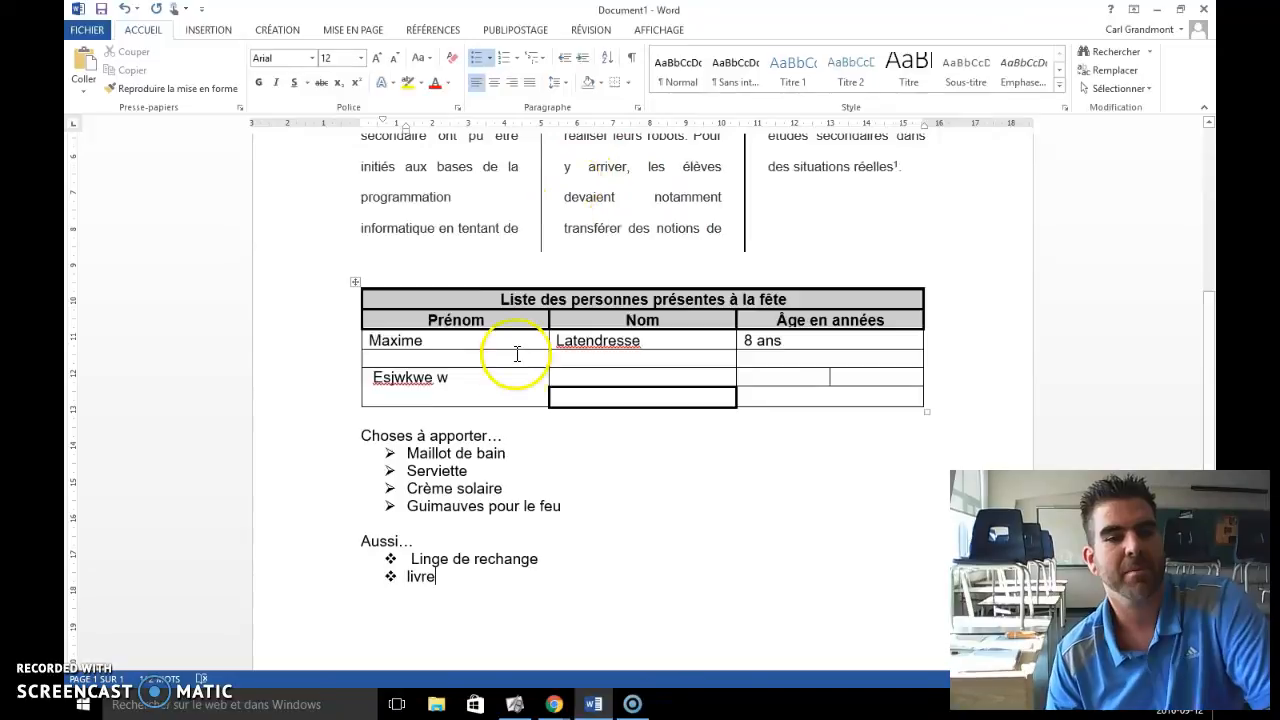
key("Return")
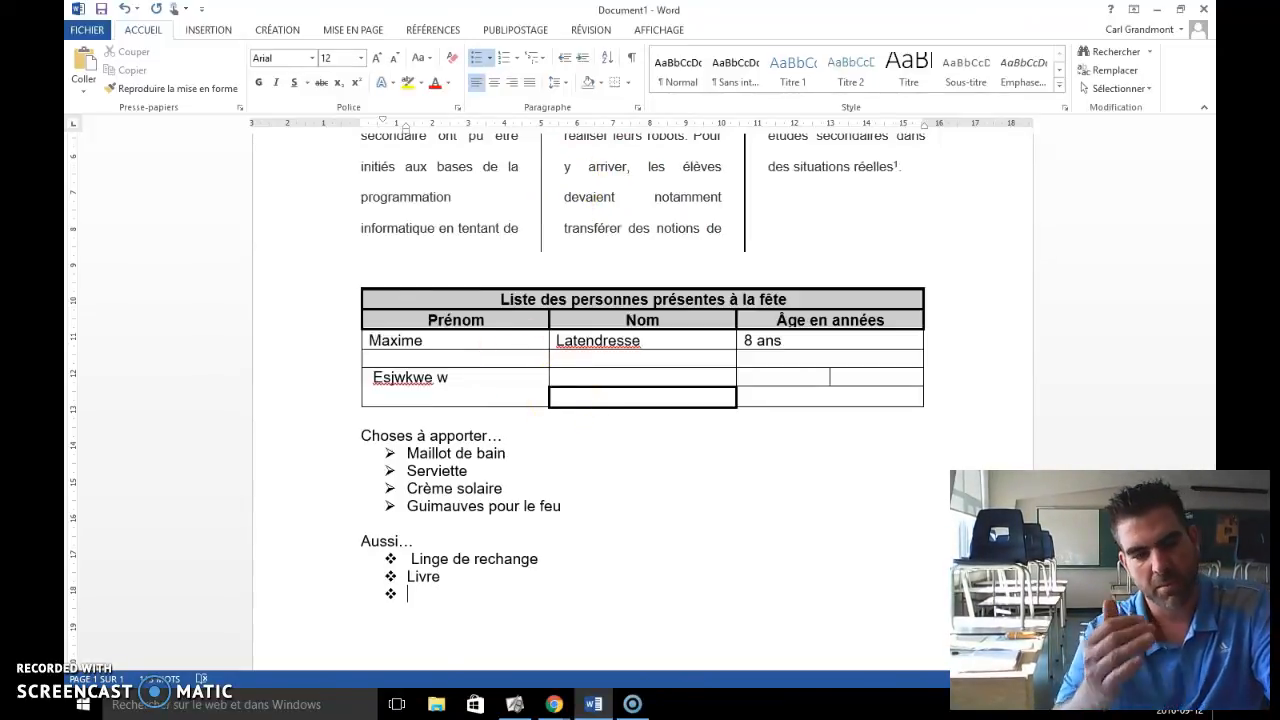
key("BackSpace")
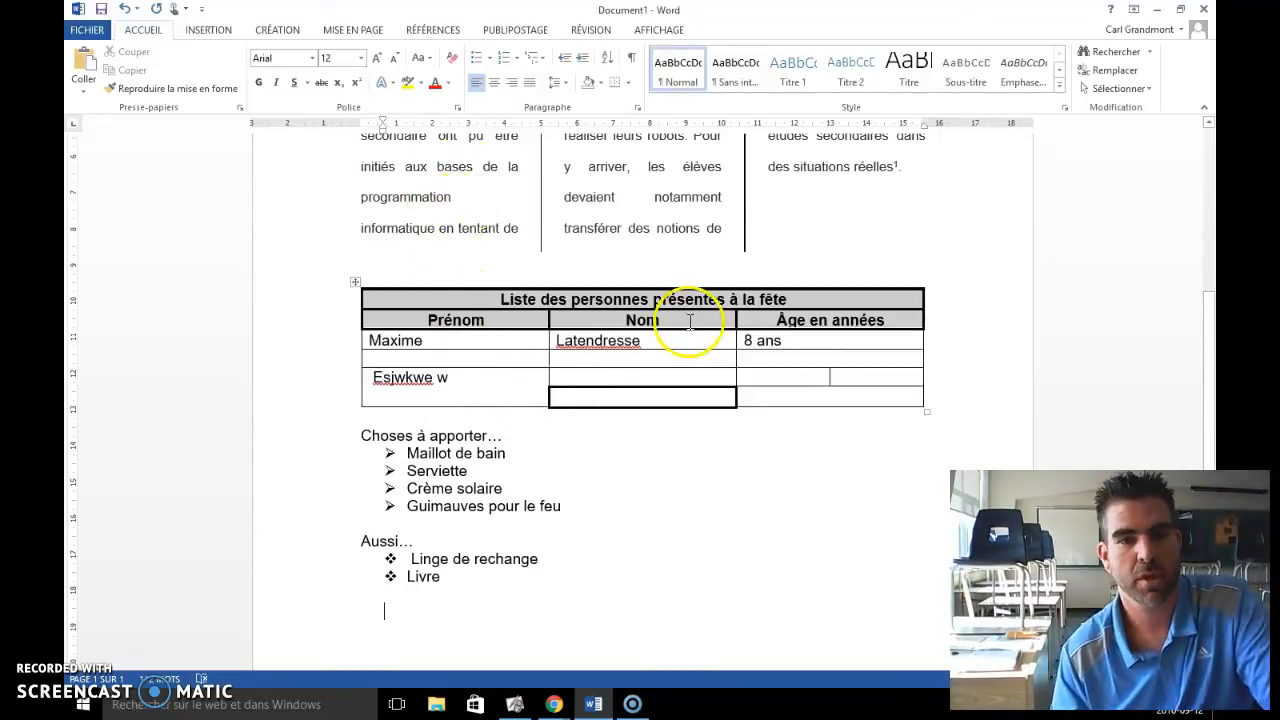
scroll(677, 233, "up", 3)
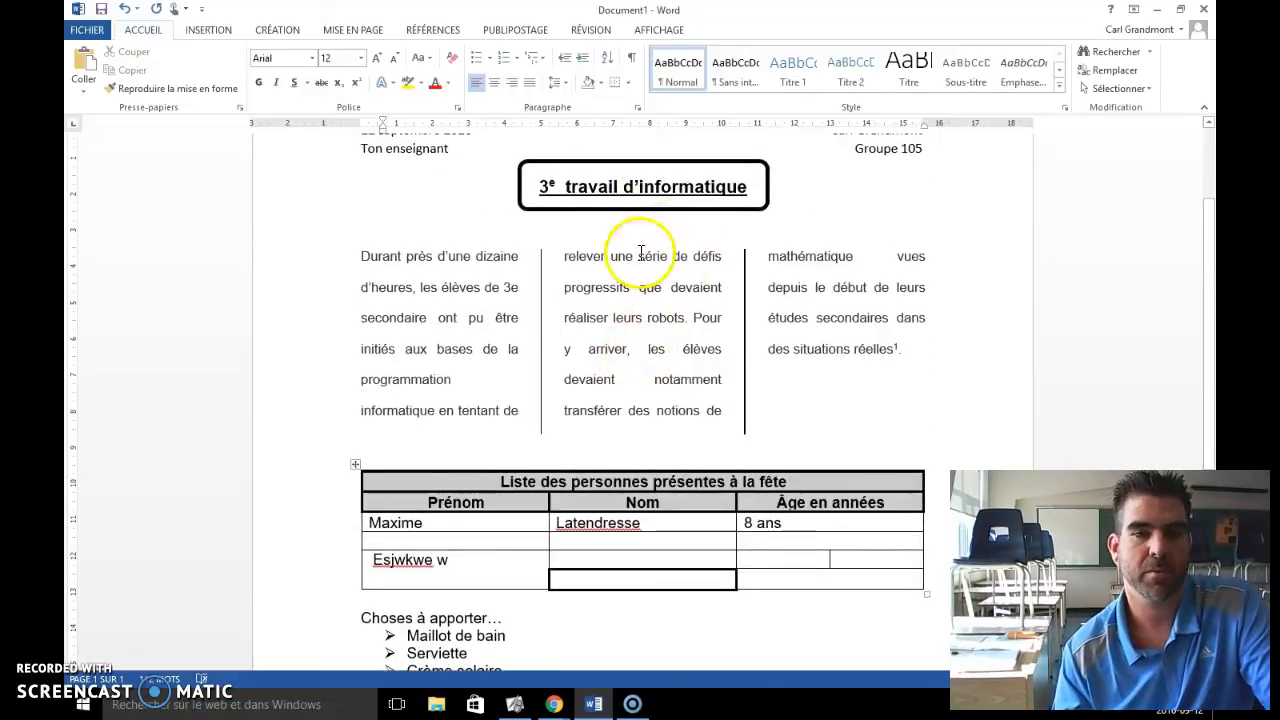